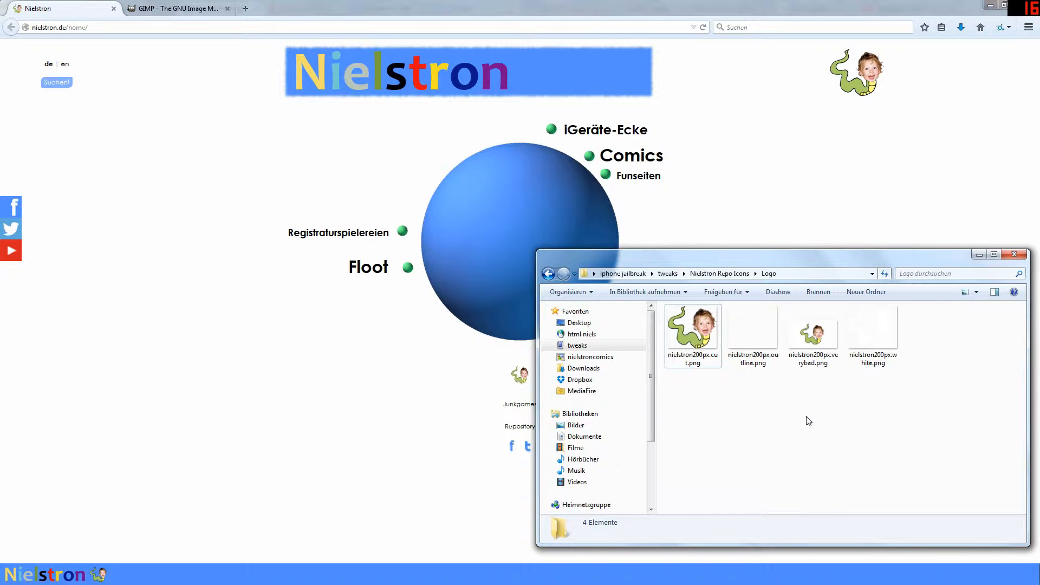
Step: Open the verybad, cut, white and outline logo PNGs in IrfanView and arrange them side by side
double_click(823, 353)
left_click_drag(531, 225, 237, 58)
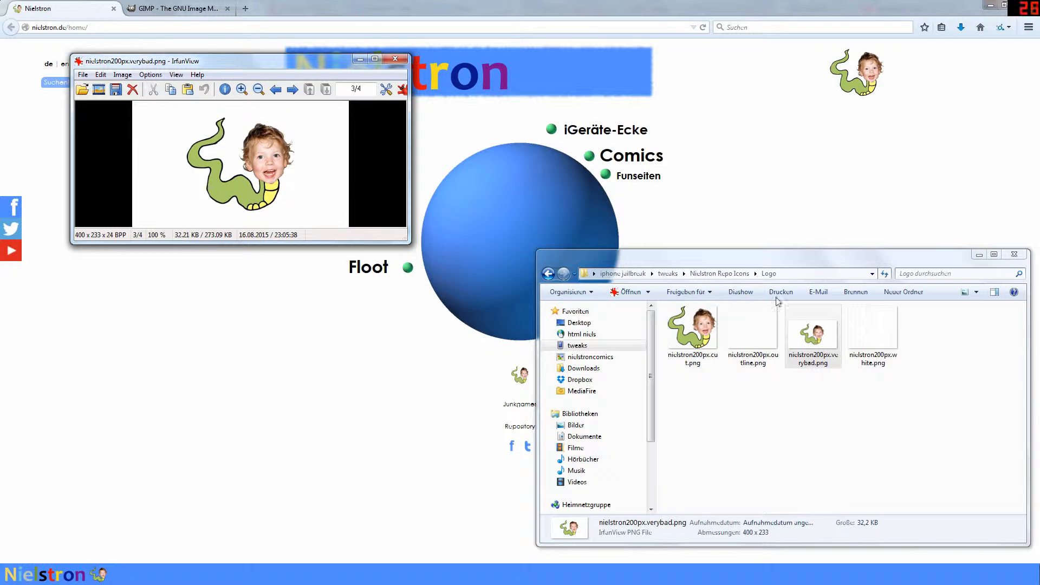
double_click(692, 331)
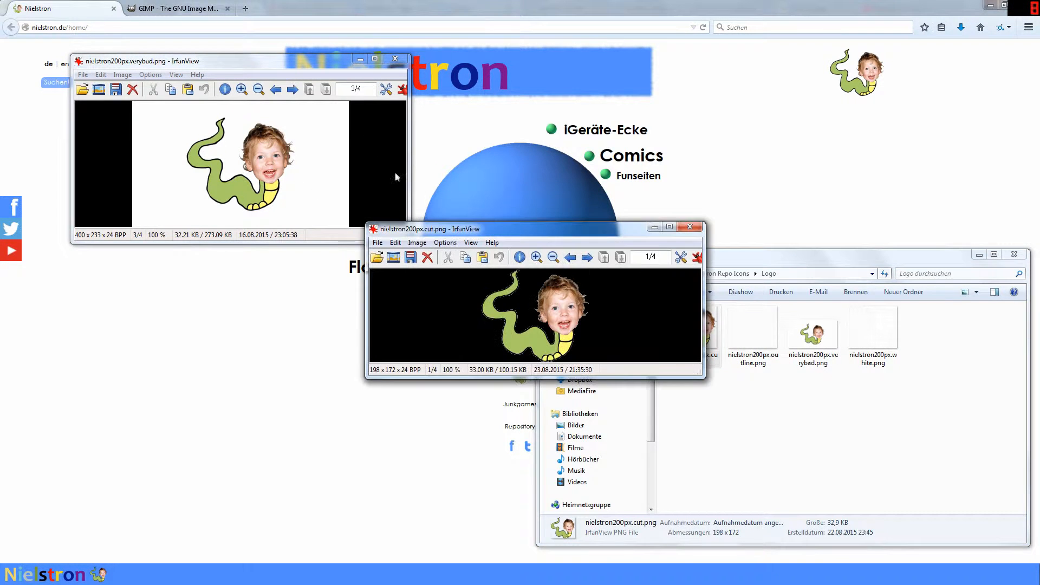
left_click_drag(462, 232, 516, 72)
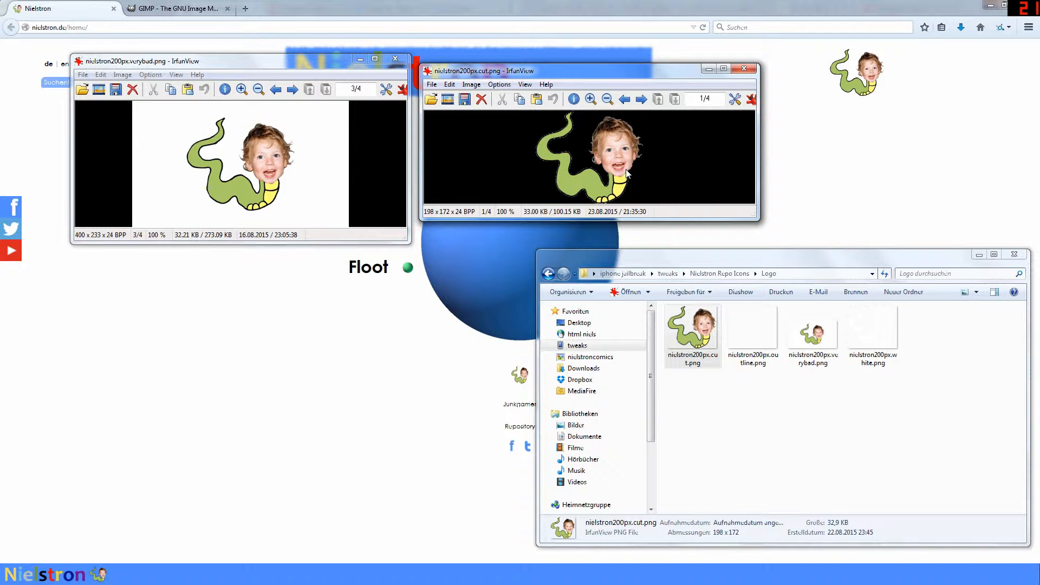
double_click(873, 329)
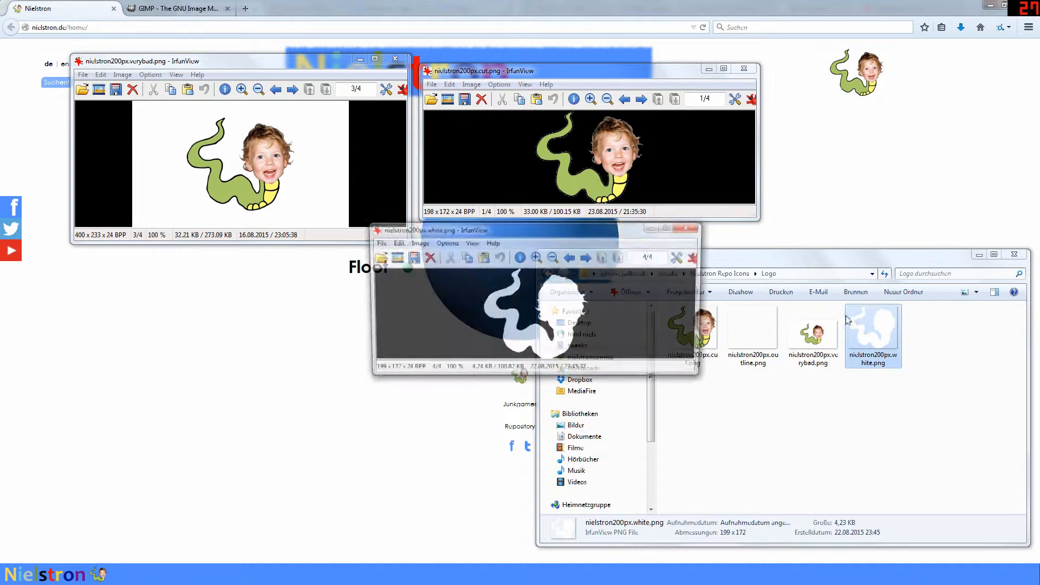
left_click_drag(559, 234, 268, 253)
double_click(745, 330)
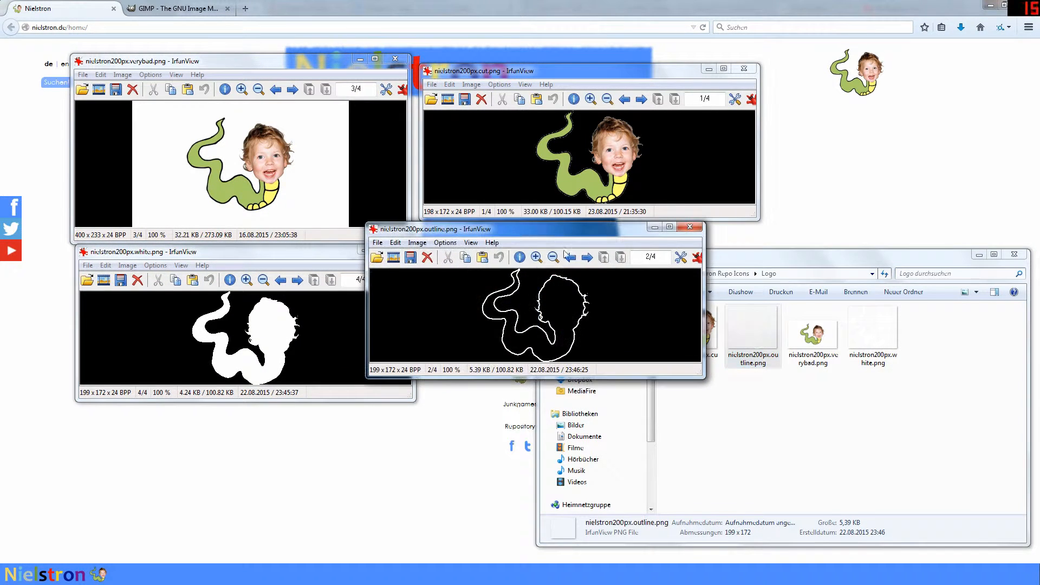
left_click_drag(525, 229, 582, 238)
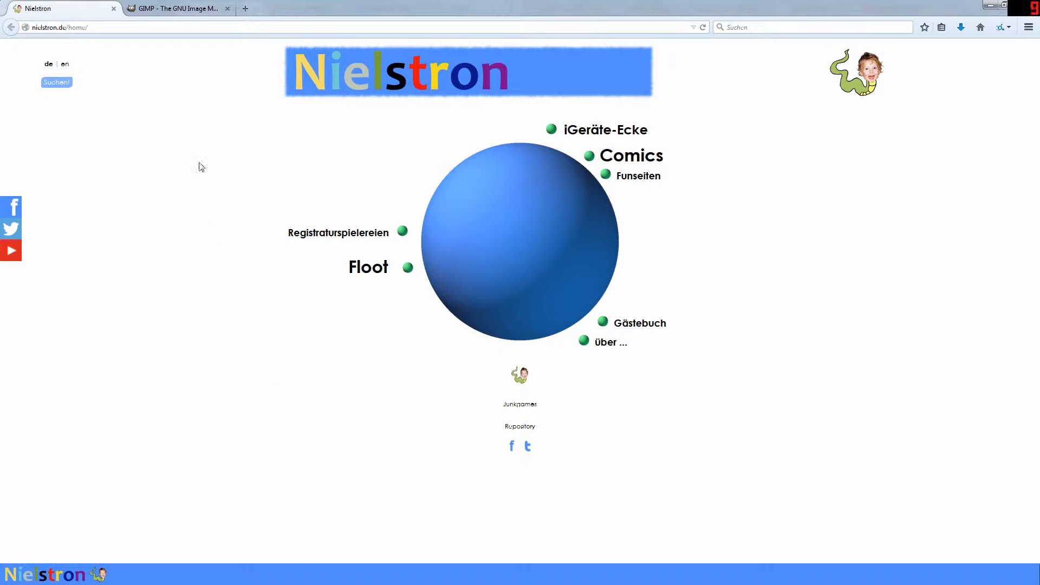
Step: Download and save the GIMP 2.8.14 Windows installer from gimp.org's Downloads page
left_click(185, 5)
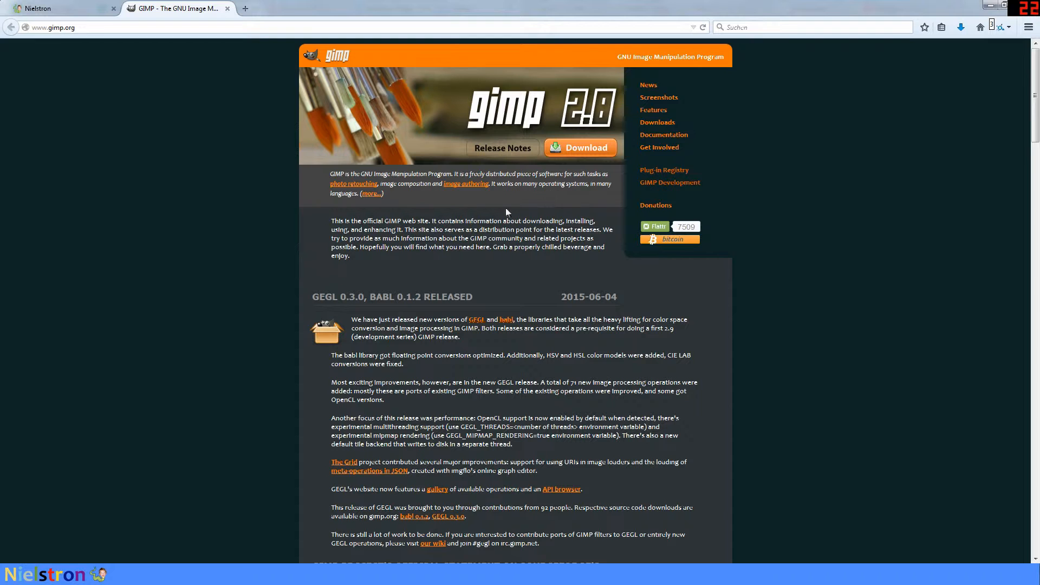
left_click(578, 148)
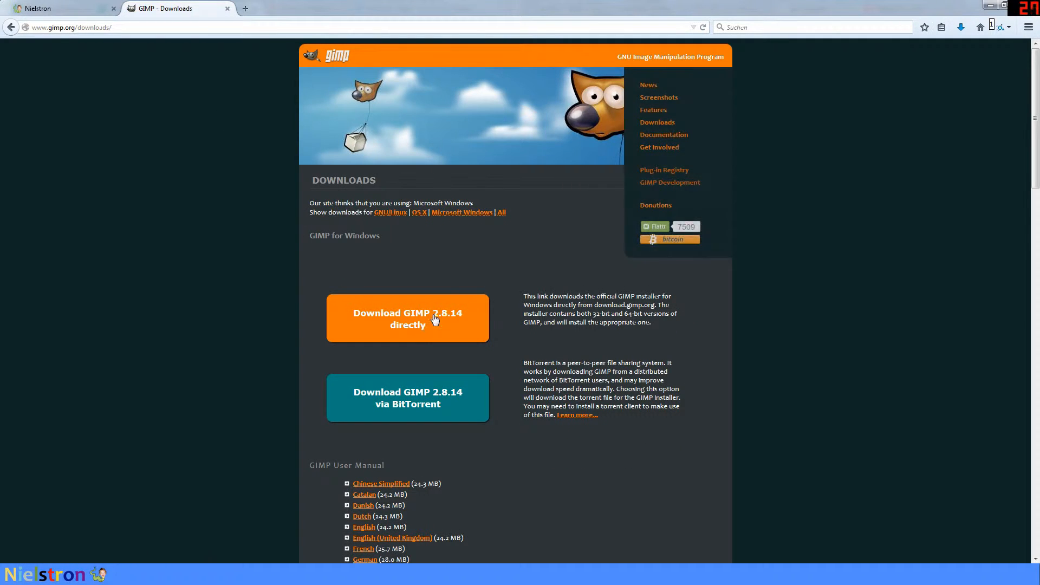
left_click(431, 321)
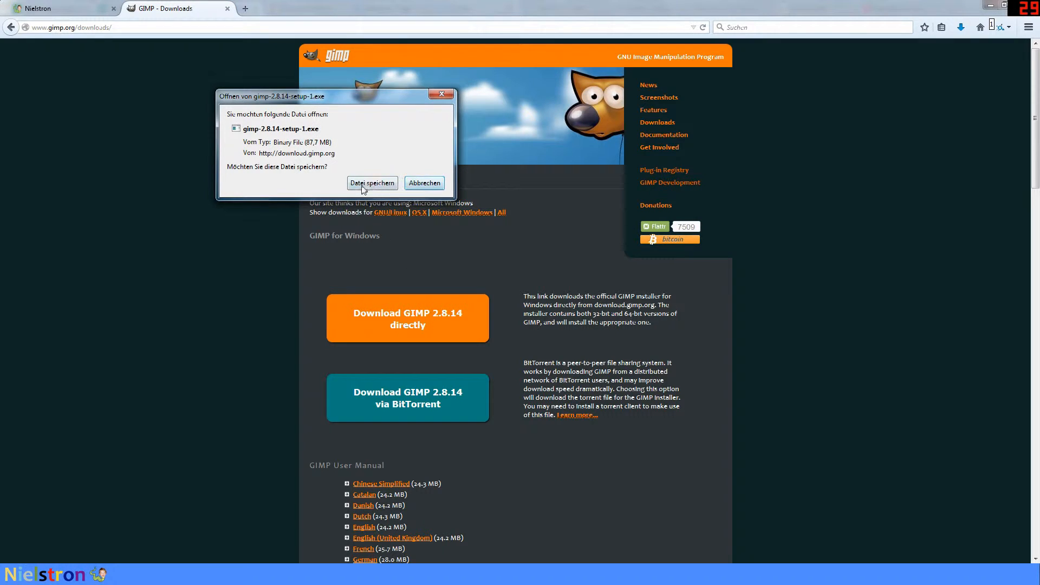
left_click(413, 185)
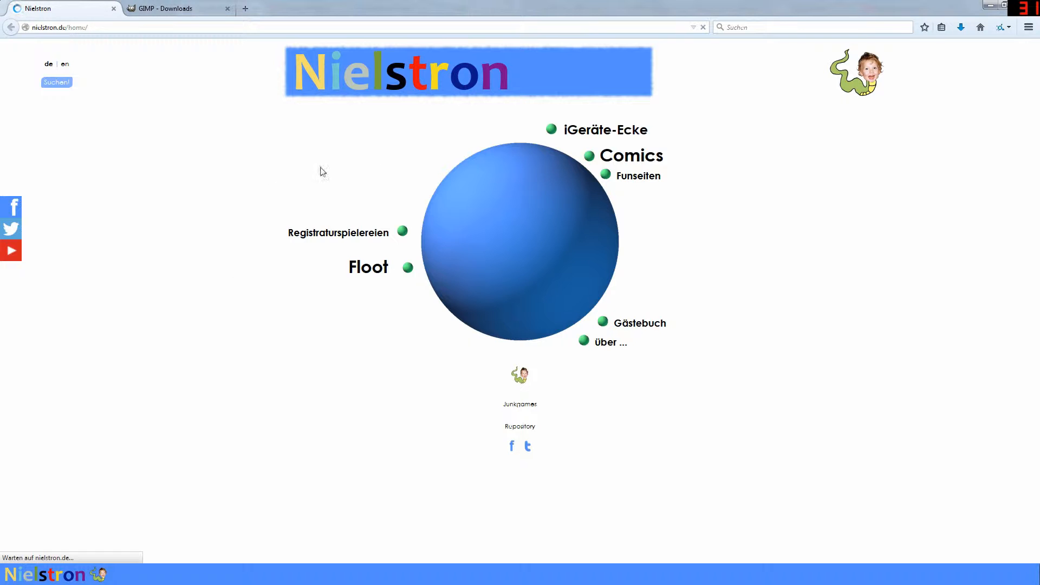
Step: Save the site's header worm logo as nielstron200px.png
right_click(861, 79)
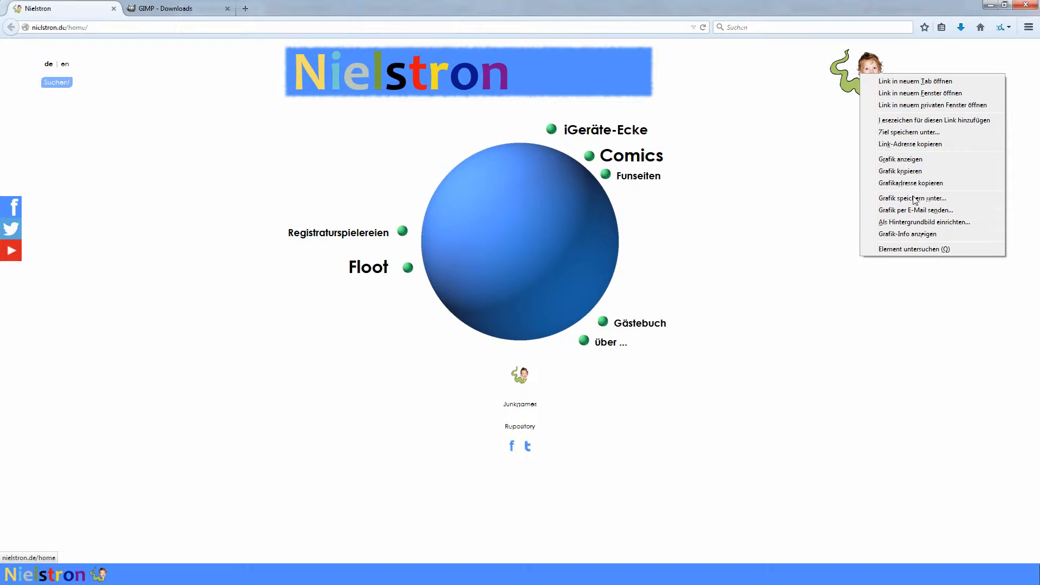
left_click(913, 198)
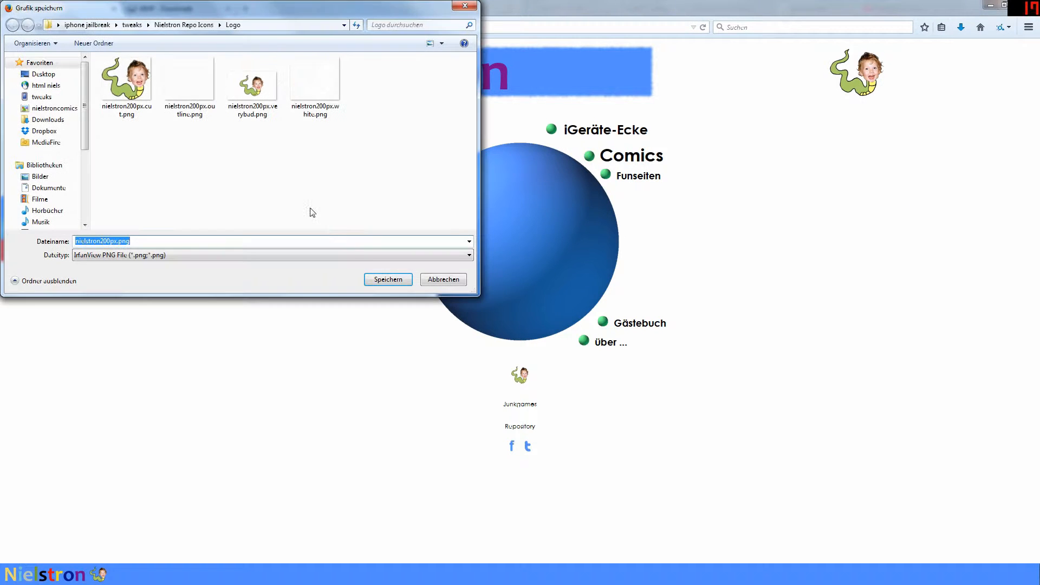
left_click(385, 281)
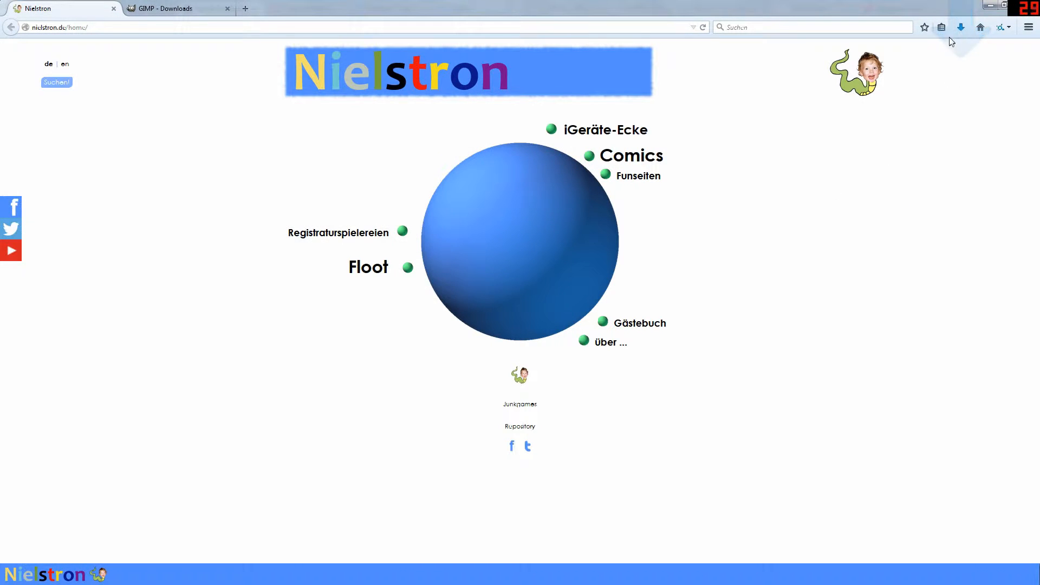
Step: Open nielstron200px.png from the downloads list, zoom in to inspect it, then close the viewer
left_click(958, 32)
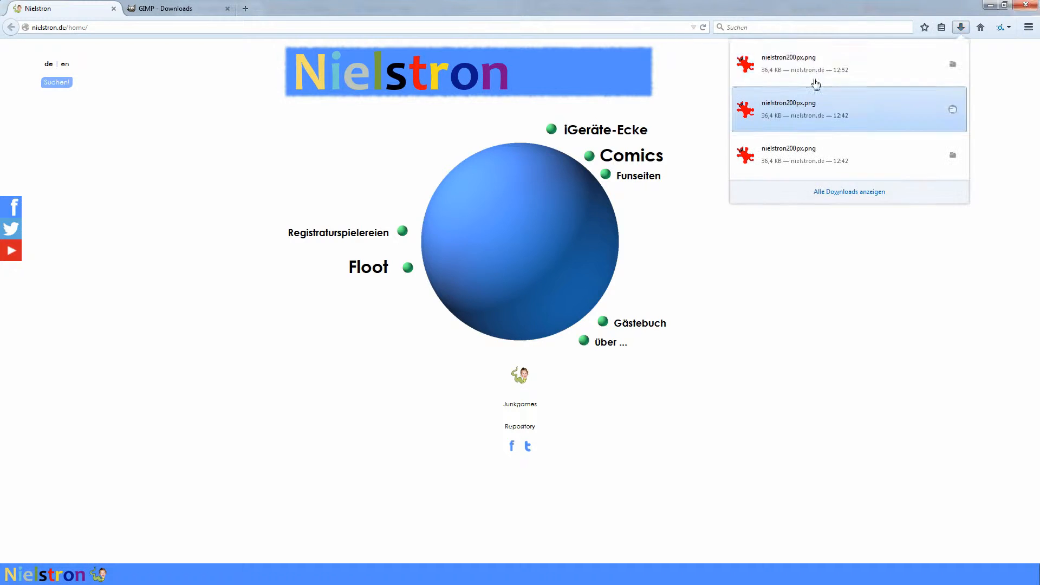
left_click(818, 67)
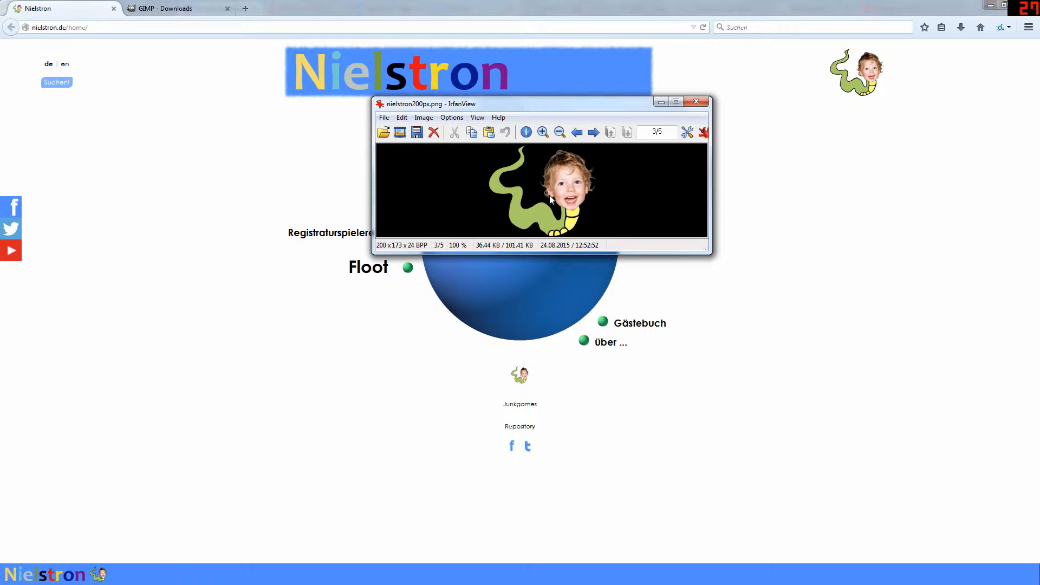
scroll(557, 228, "up", 3)
scroll(558, 232, "up", 5)
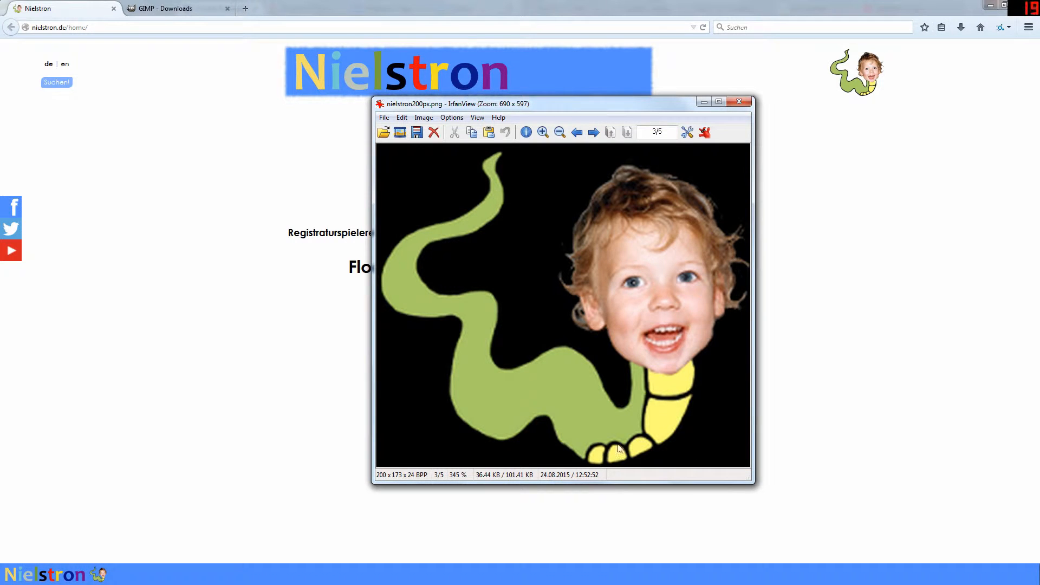
left_click(740, 101)
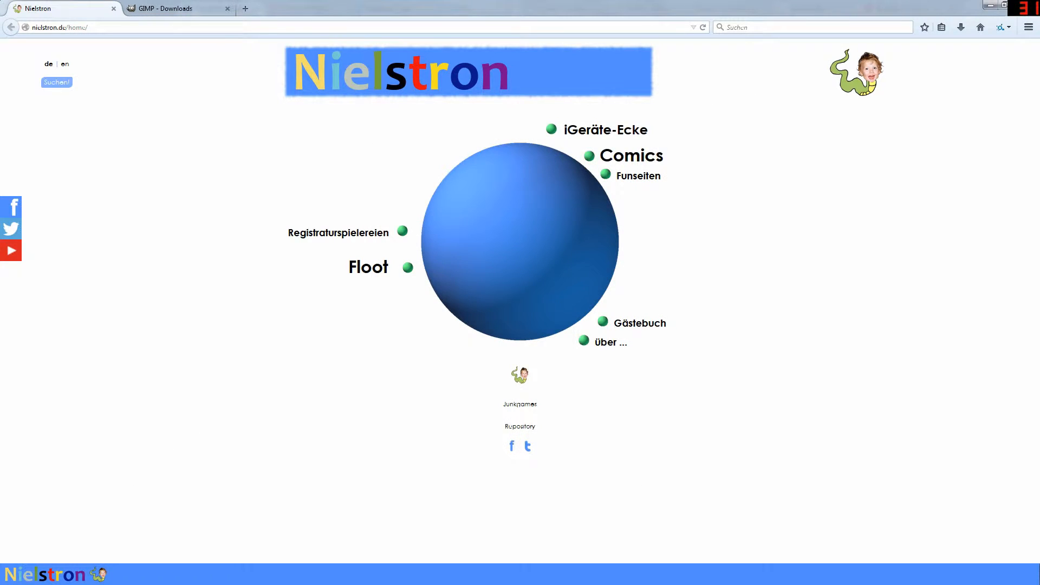
Step: Preview nielstron200px.verybad.png in IrfanView, then open it with GIMP
left_click(196, 477)
double_click(855, 366)
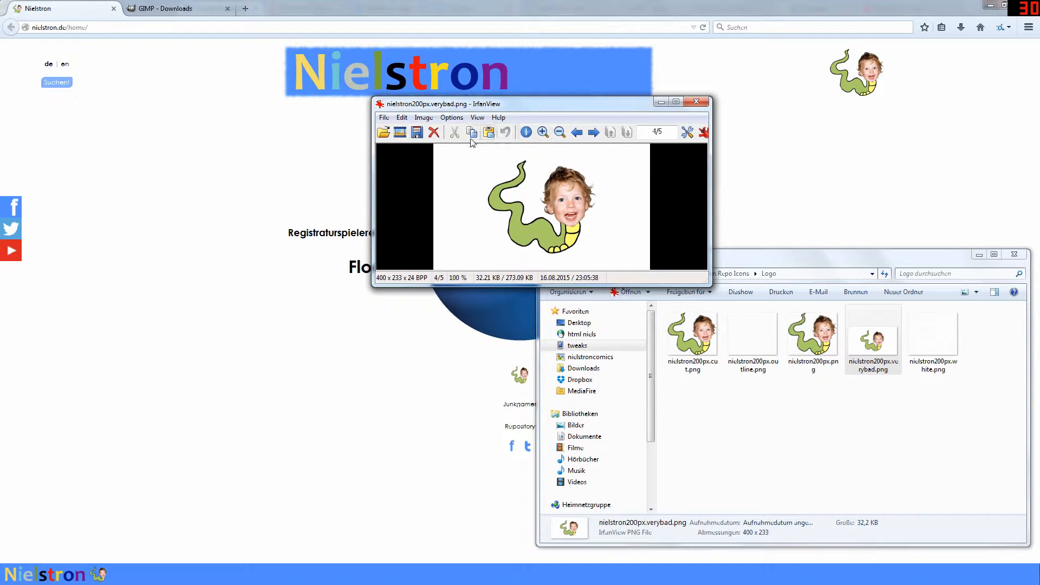
left_click_drag(603, 110, 255, 49)
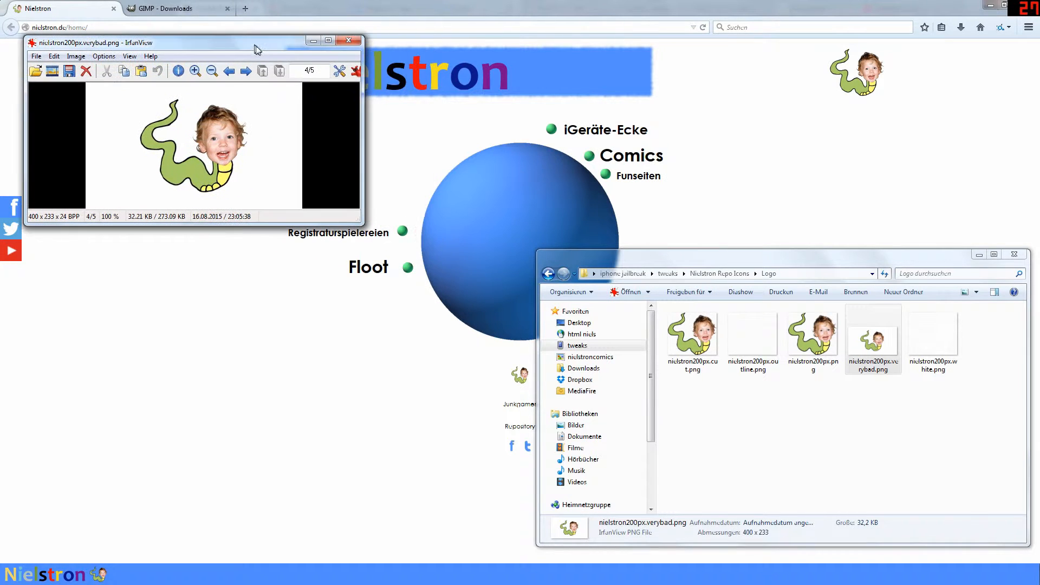
right_click(872, 336)
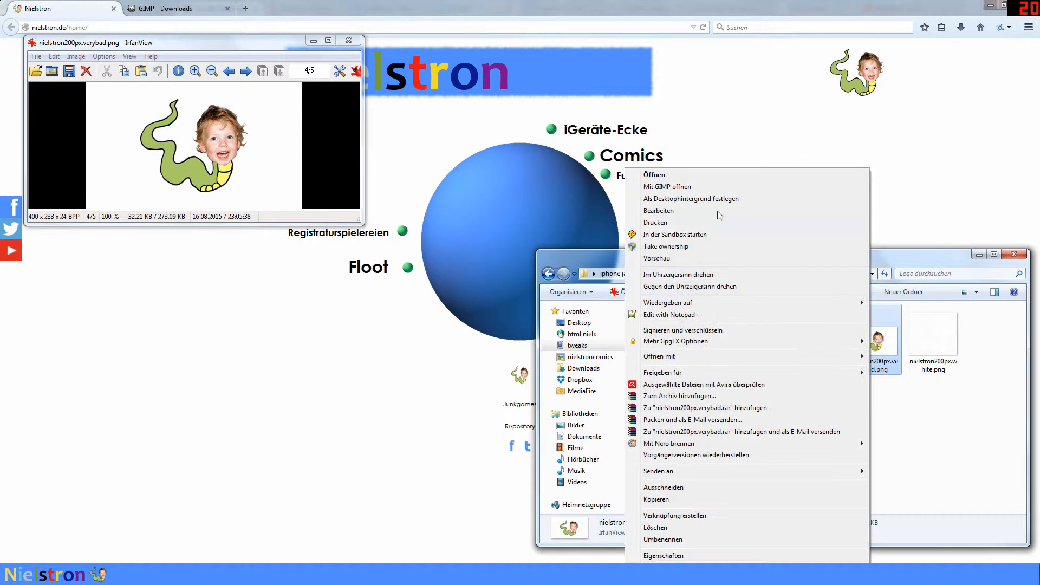
left_click(694, 188)
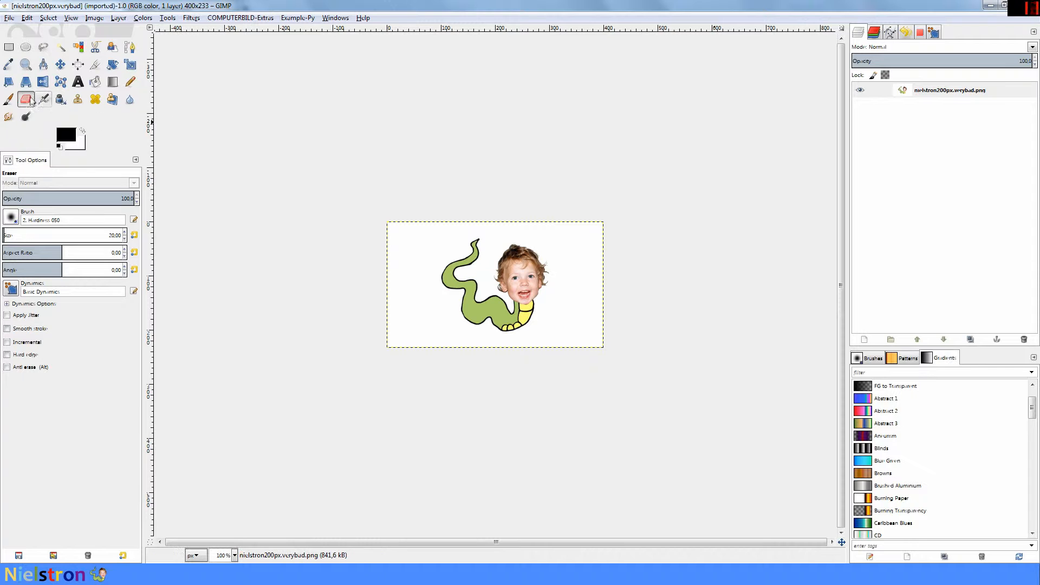
Step: Add an alpha channel to the layer, test the Eraser on a patch, and undo it
left_click(422, 278)
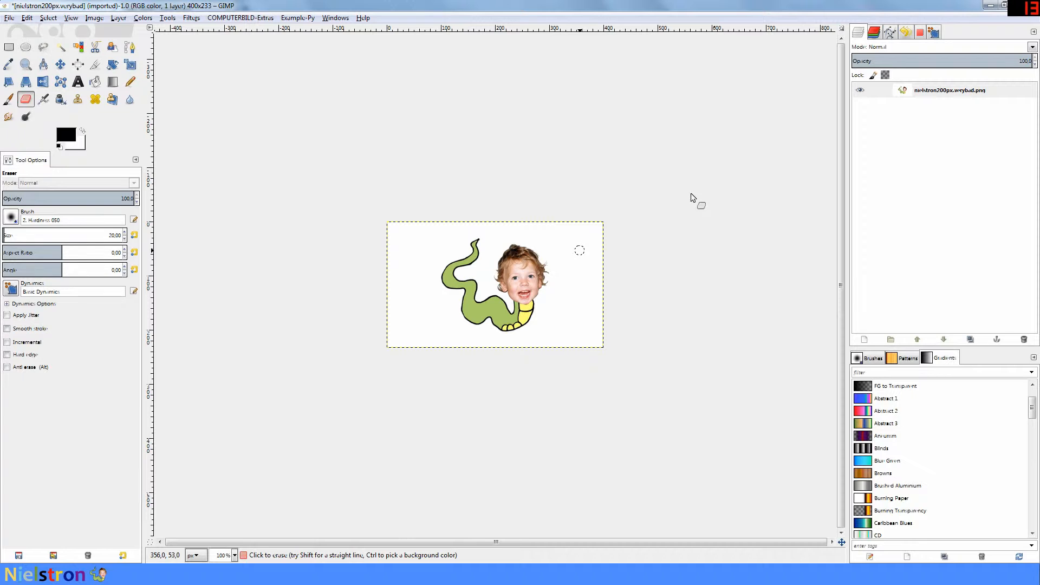
right_click(913, 91)
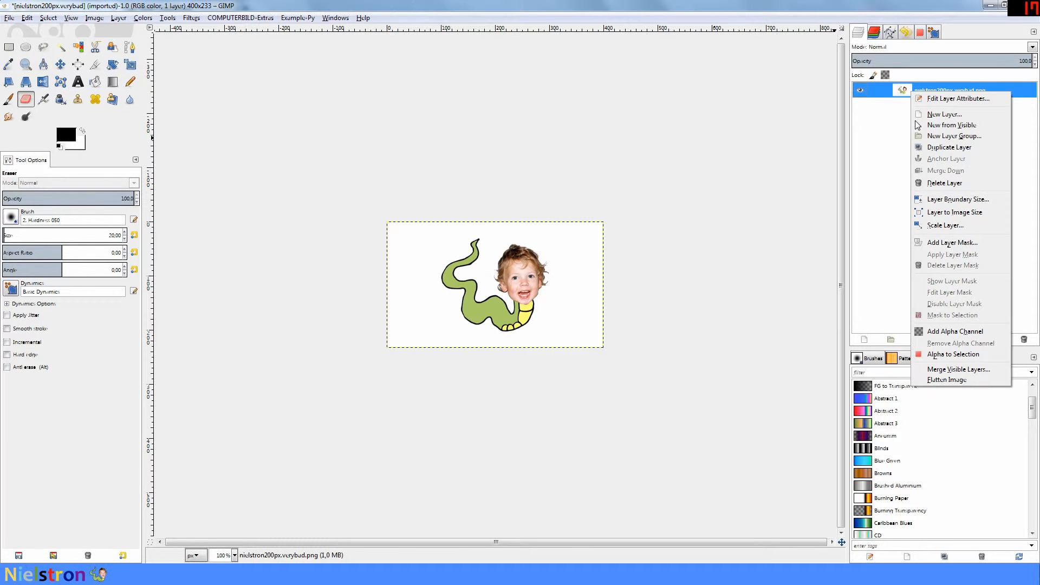
left_click(939, 332)
mouse_move(593, 262)
left_mouse_down()
mouse_move(578, 235)
mouse_move(585, 266)
left_mouse_up()
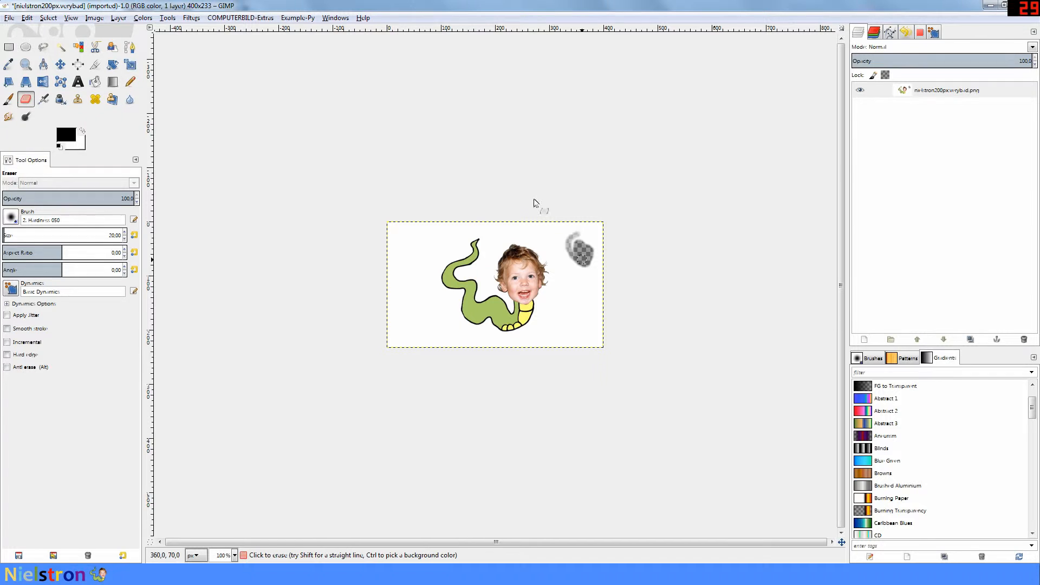
key("ctrl")
key("ctrl+z")
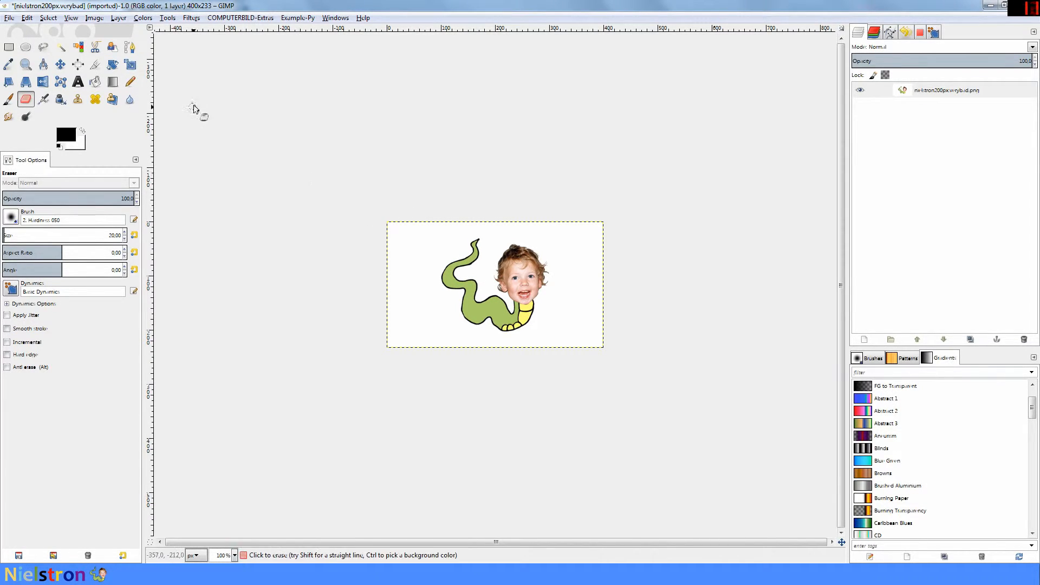
left_click(61, 49)
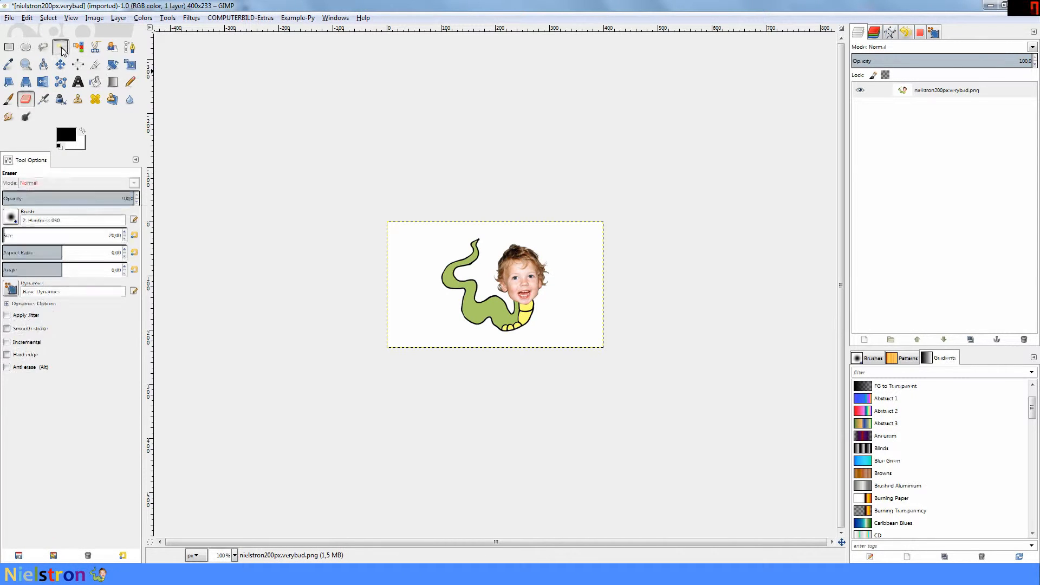
left_click(433, 245)
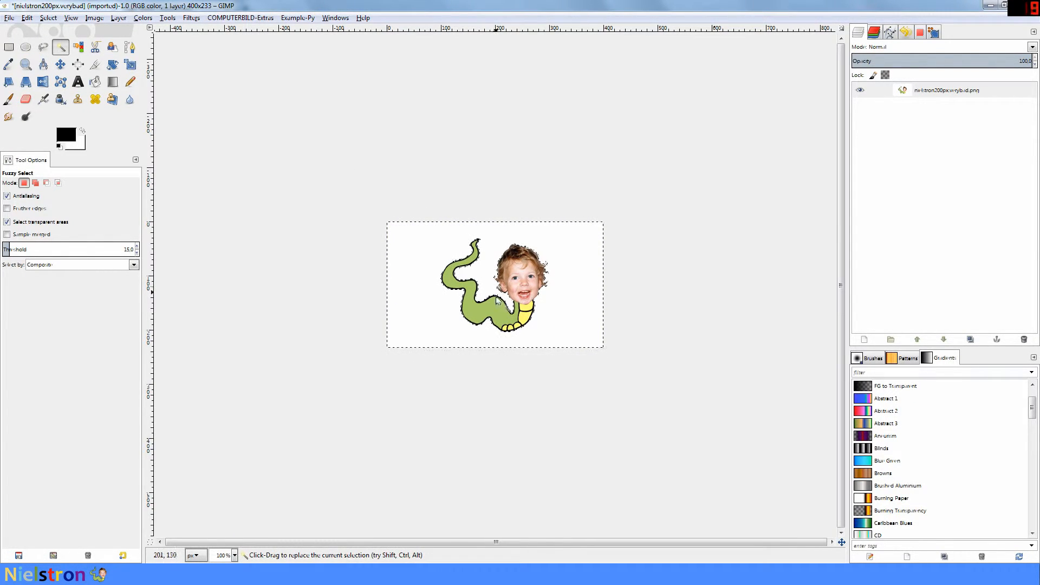
scroll(490, 287, "up", 5, "ctrl")
scroll(454, 299, "up", 2, "ctrl")
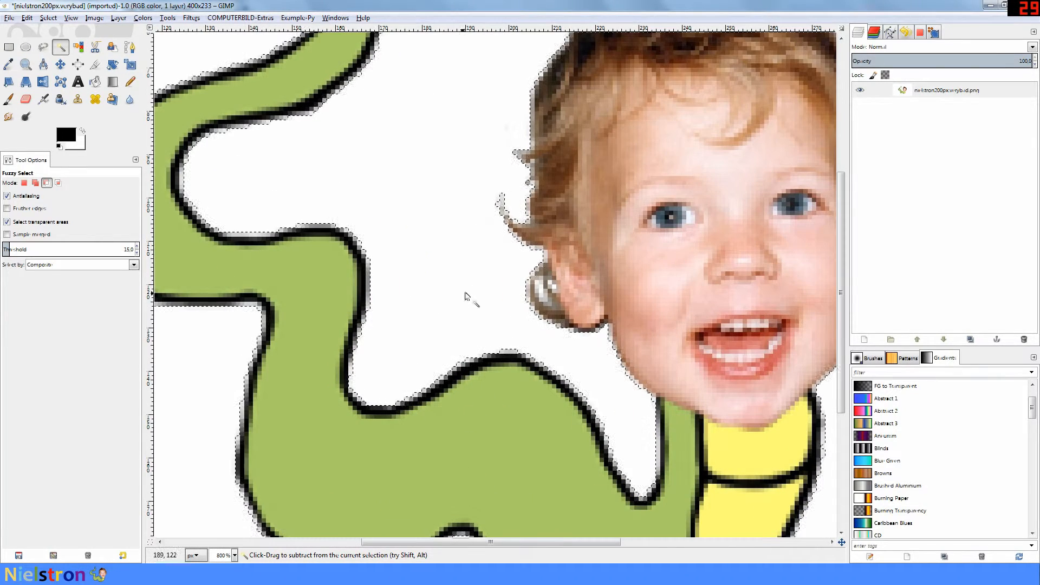
scroll(465, 264, "down", 4, "ctrl")
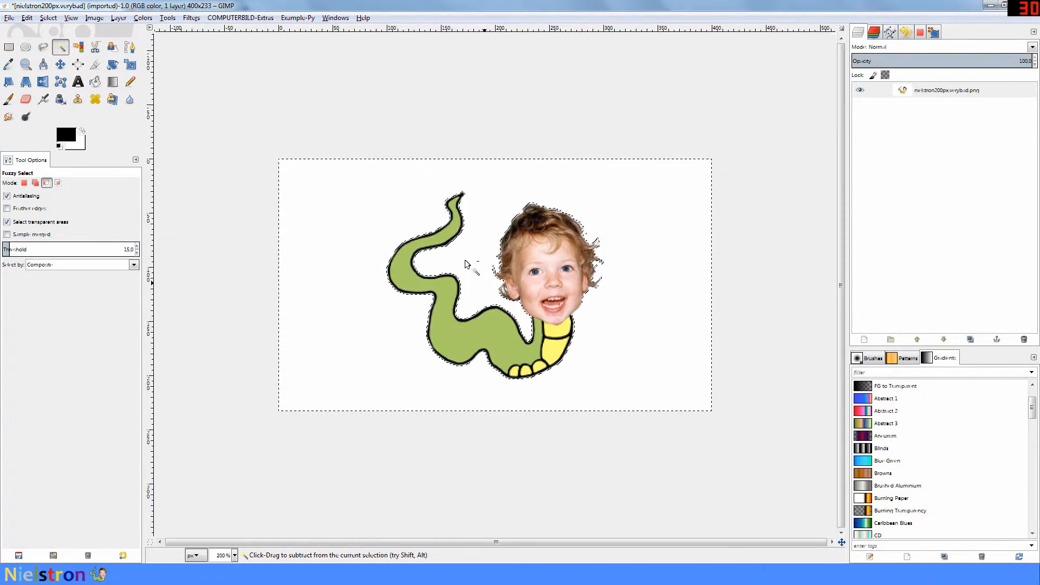
left_click(80, 48)
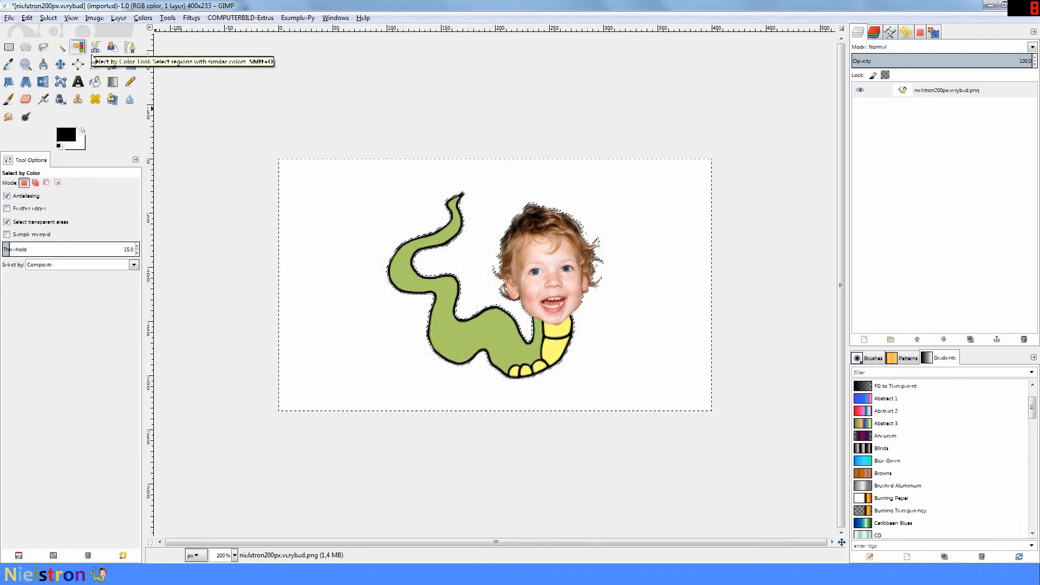
scroll(500, 293, "up", 2, "ctrl")
scroll(500, 292, "up", 3, "ctrl")
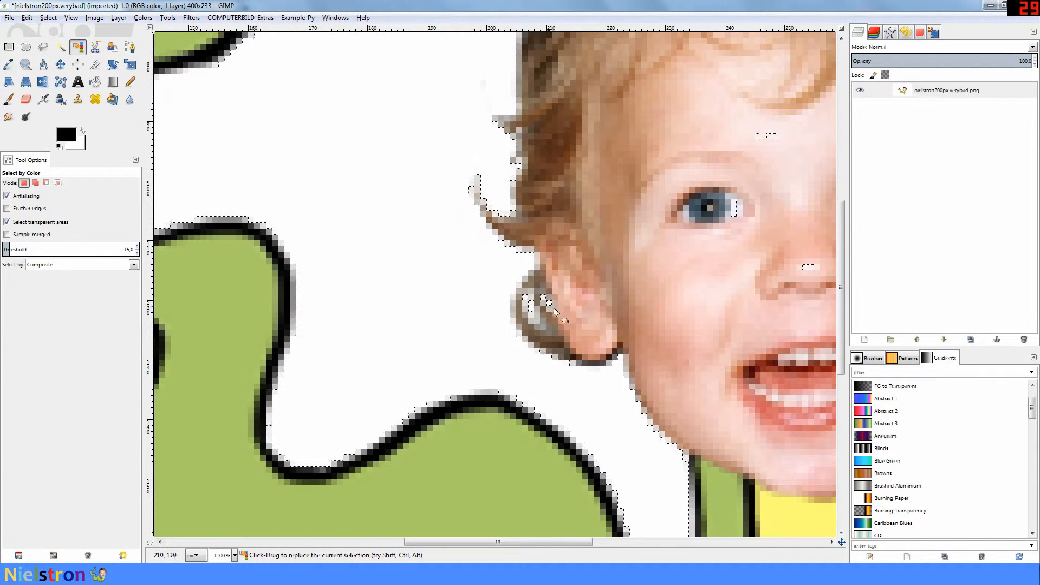
left_click_drag(576, 543, 660, 542)
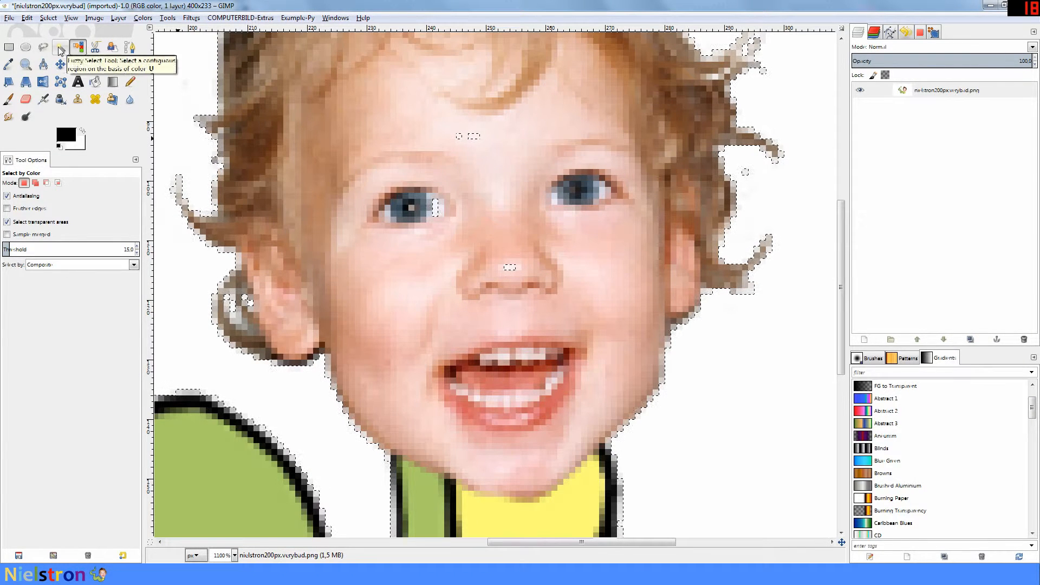
key("u")
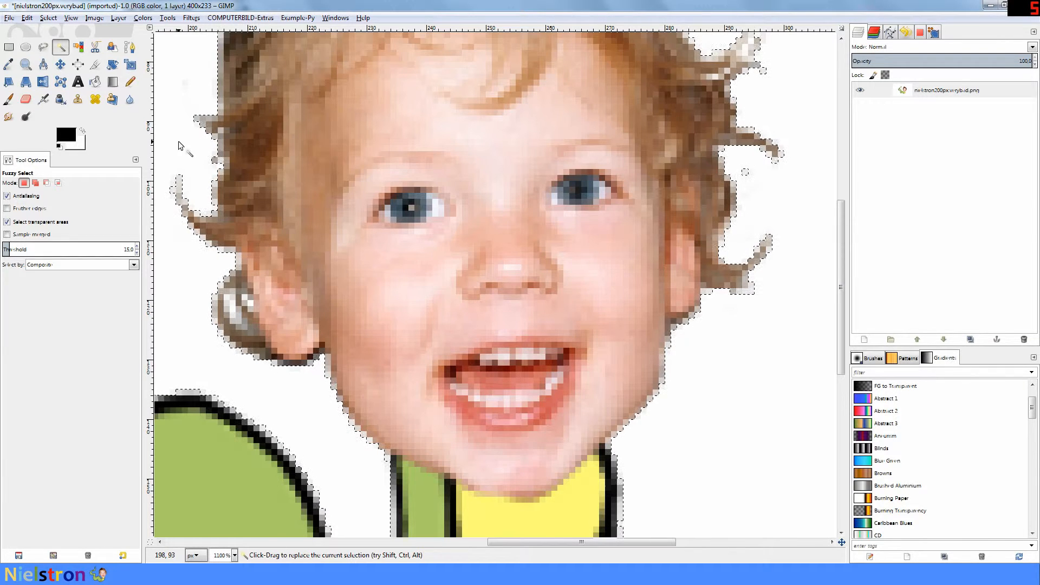
key("Delete")
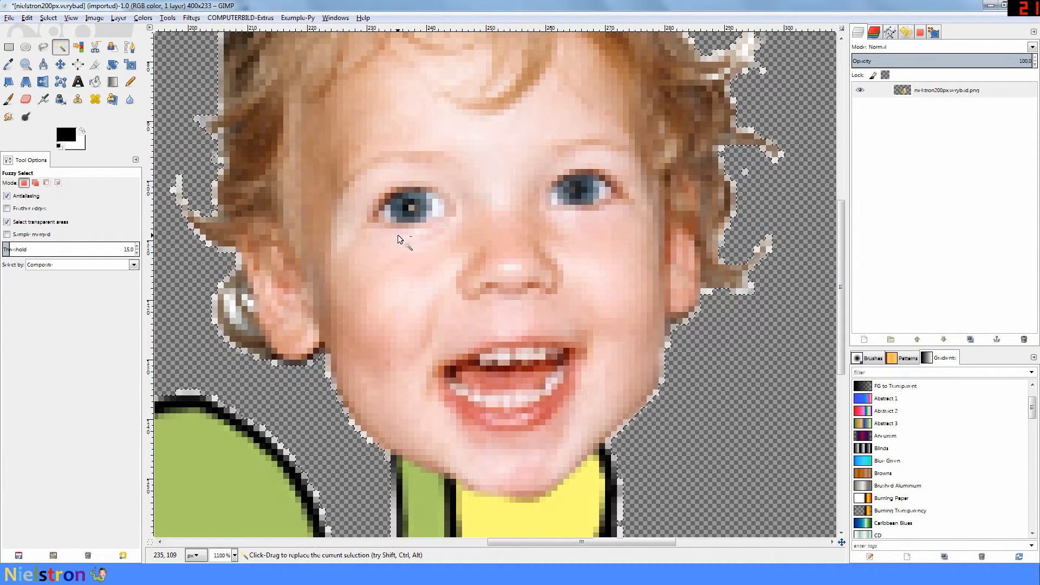
scroll(397, 235, "down", 3, "ctrl")
scroll(398, 235, "down", 1, "ctrl")
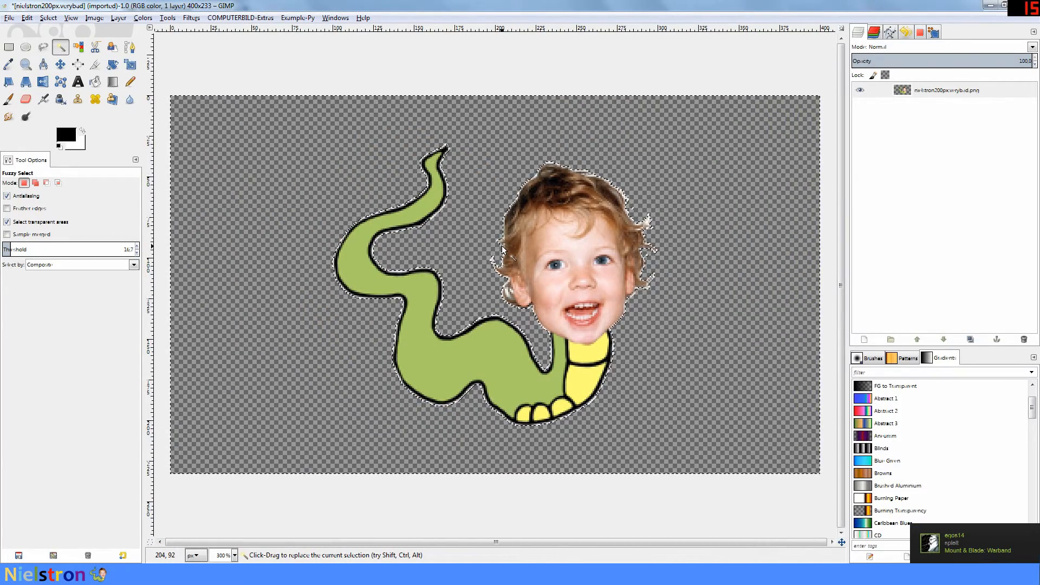
key("ctrl+z")
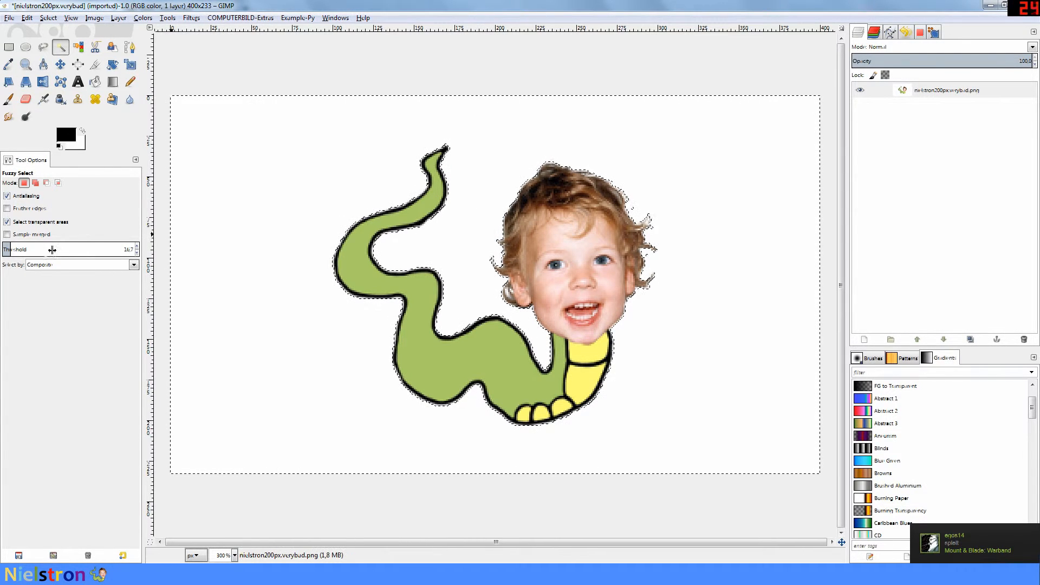
left_click_drag(12, 250, 102, 253)
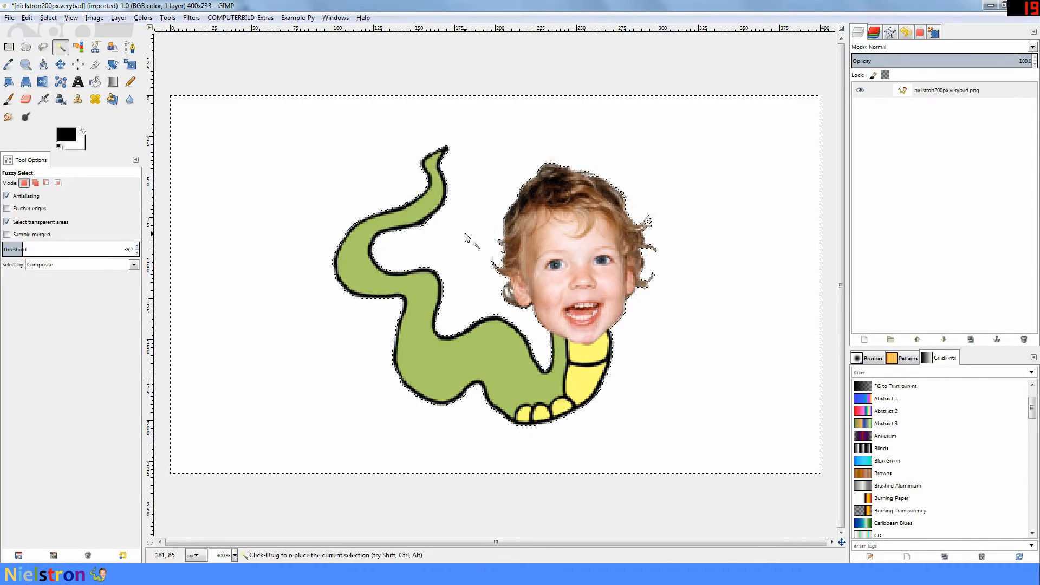
key("Delete")
scroll(466, 251, "up", 4)
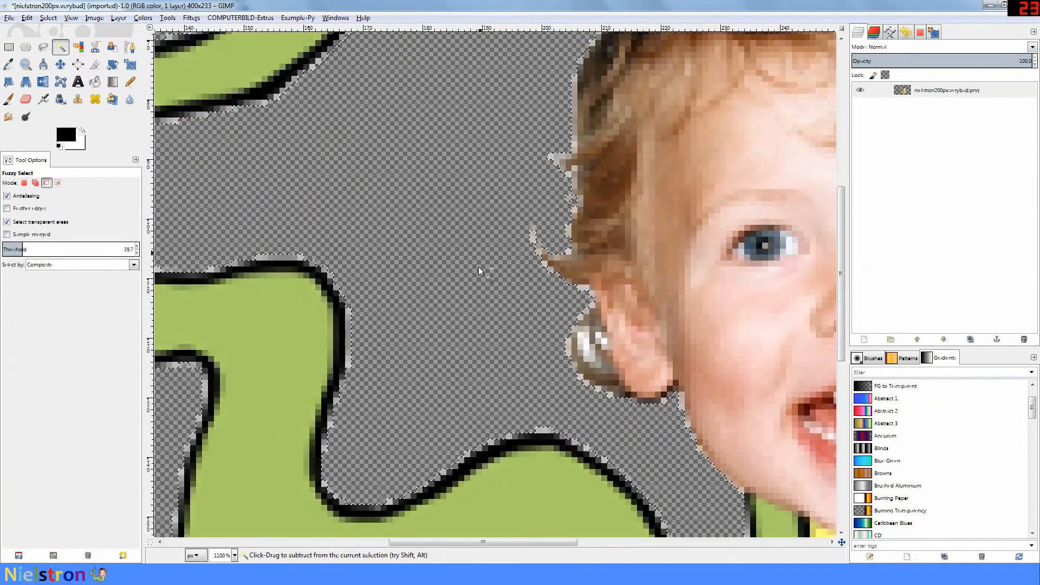
scroll(479, 267, "up", 1)
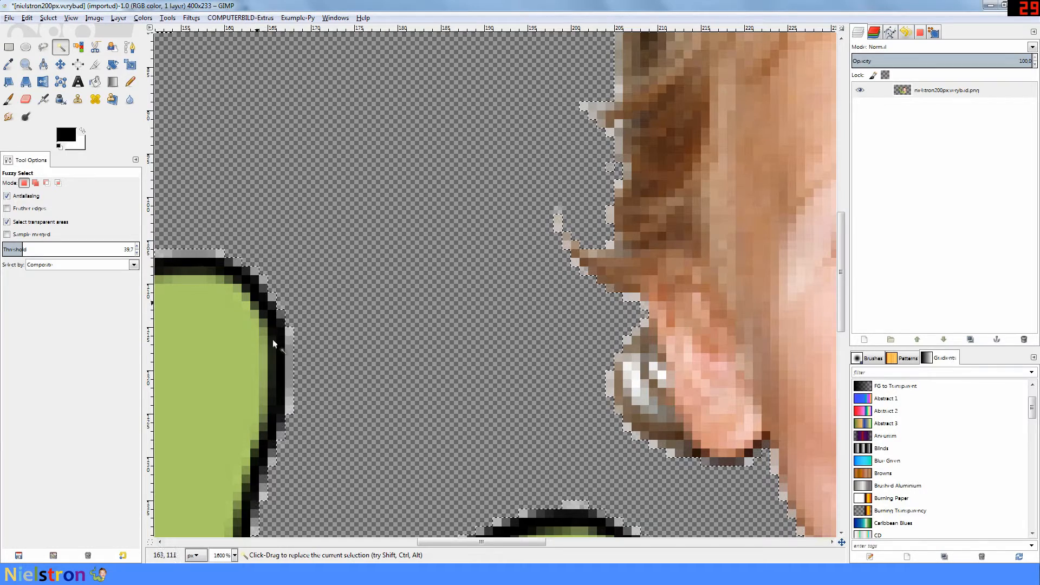
scroll(590, 302, "down", 2)
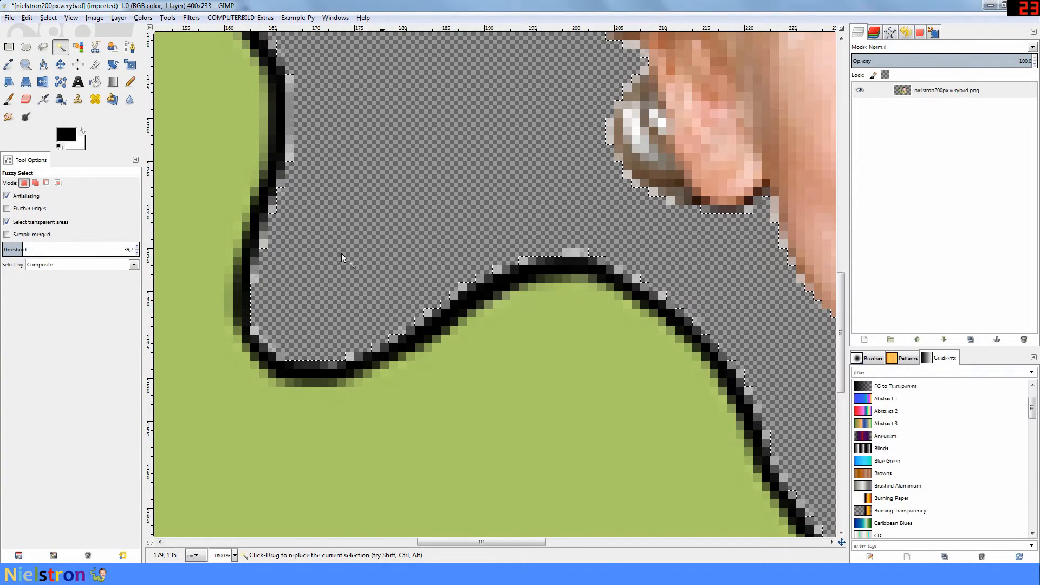
scroll(509, 263, "up", 2)
scroll(512, 262, "down", 3)
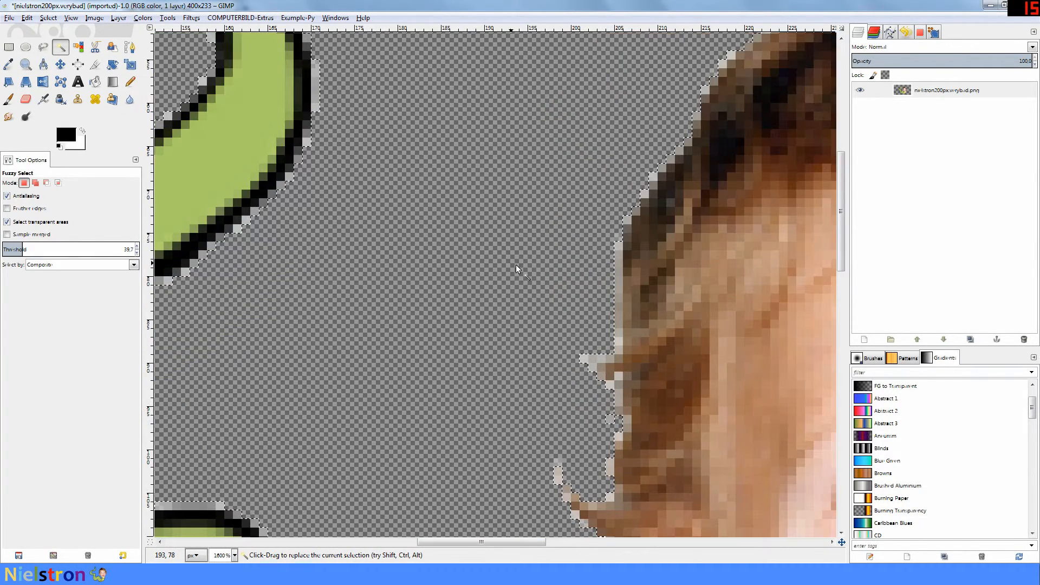
scroll(516, 264, "down", 1)
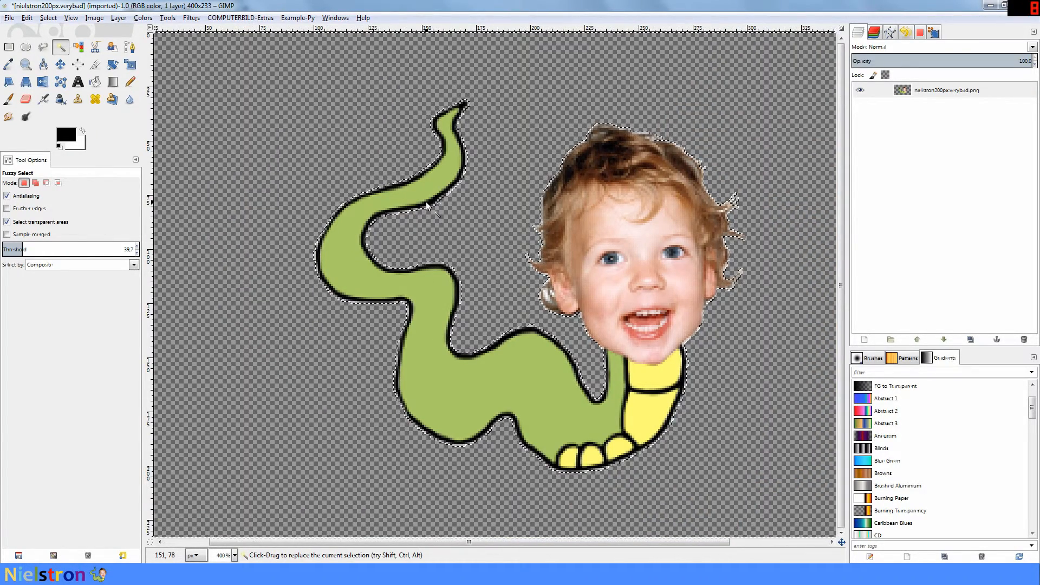
key("ctrl+z")
left_click(33, 250)
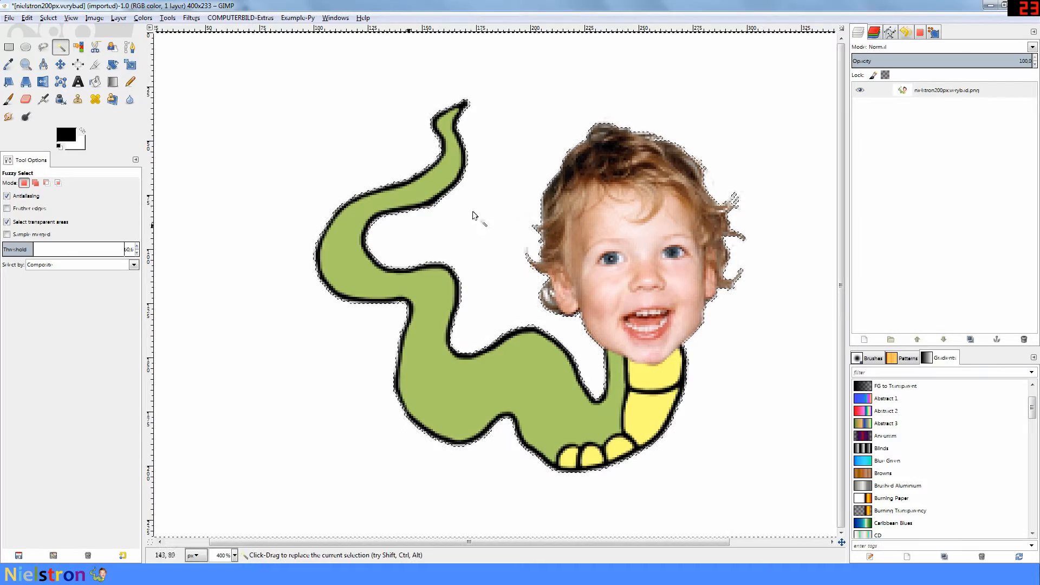
key("Delete")
scroll(474, 245, "up", 4)
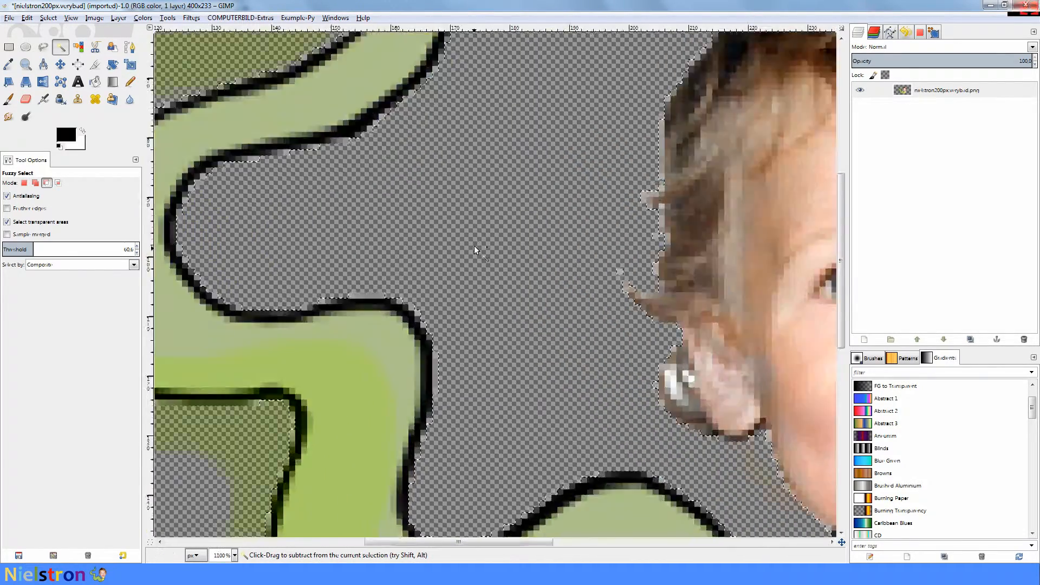
scroll(473, 245, "down", 2)
scroll(503, 247, "down", 2)
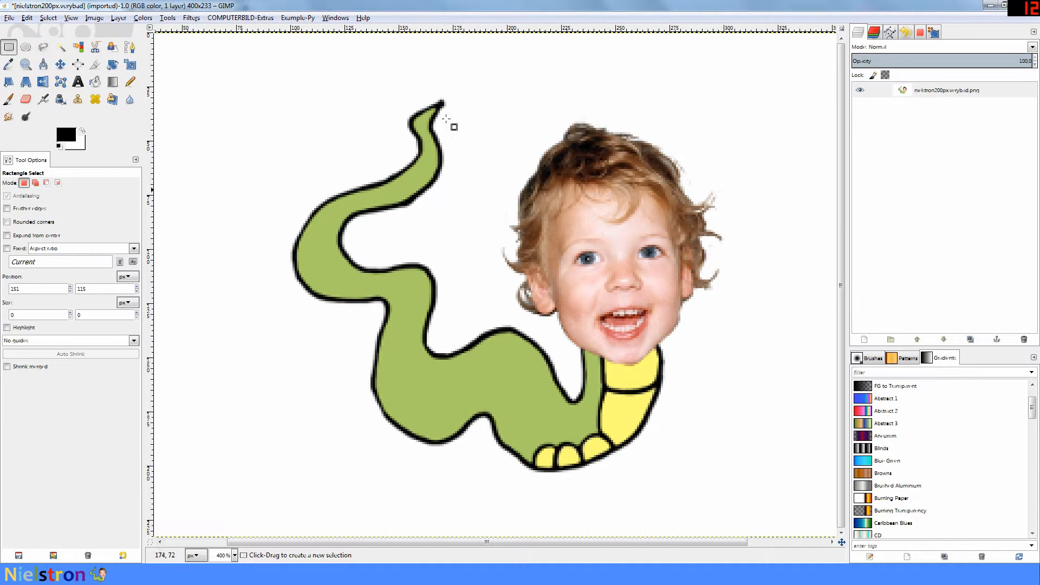
left_click(42, 47)
scroll(470, 186, "up", 2)
scroll(469, 186, "up", 2)
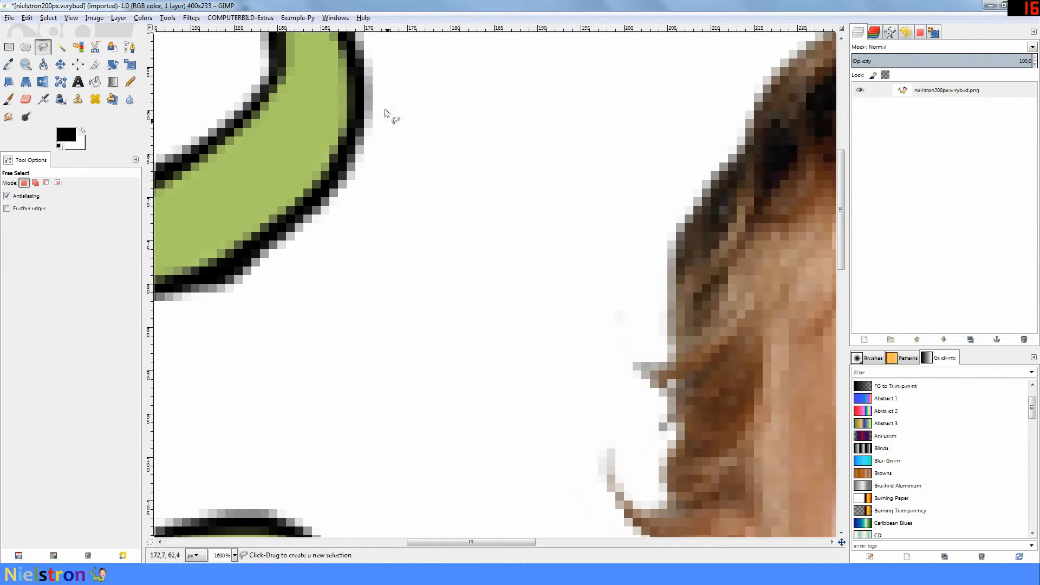
mouse_move(375, 92)
left_mouse_down()
mouse_move(343, 194)
mouse_move(249, 272)
mouse_move(202, 291)
left_mouse_up()
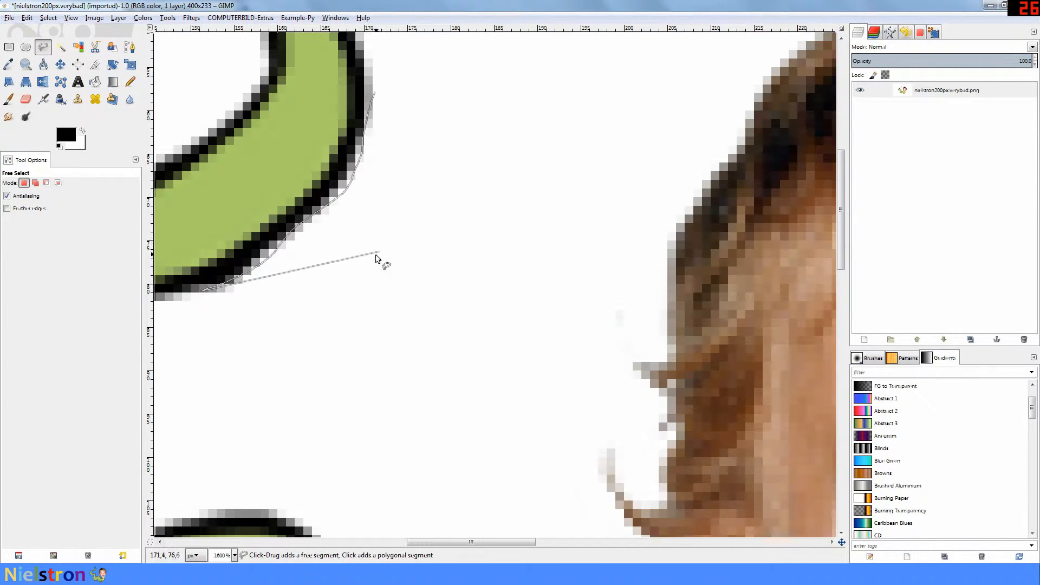
left_click(440, 228)
left_click(375, 93)
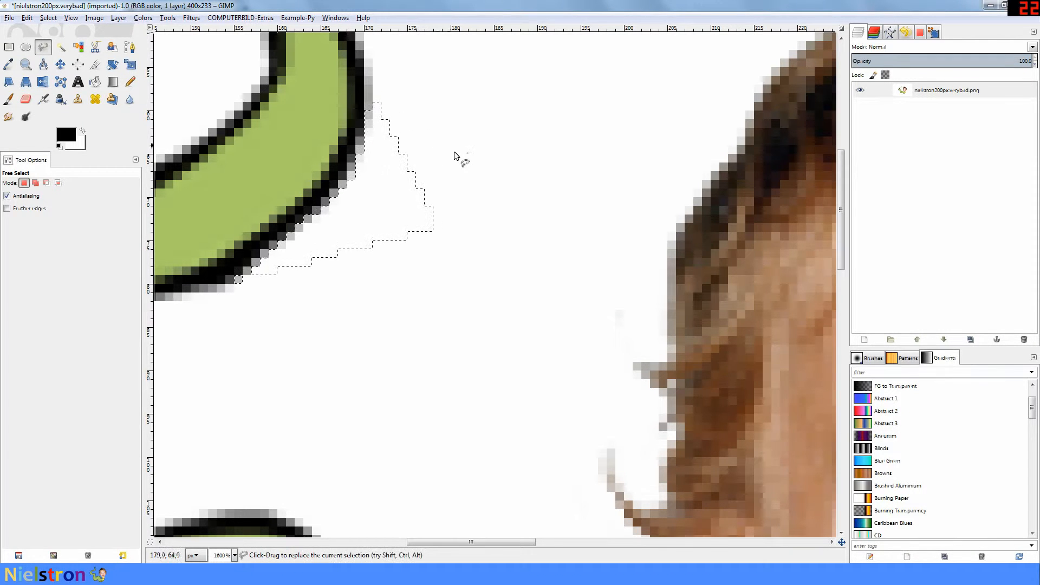
scroll(458, 158, "down", 3)
key("Delete")
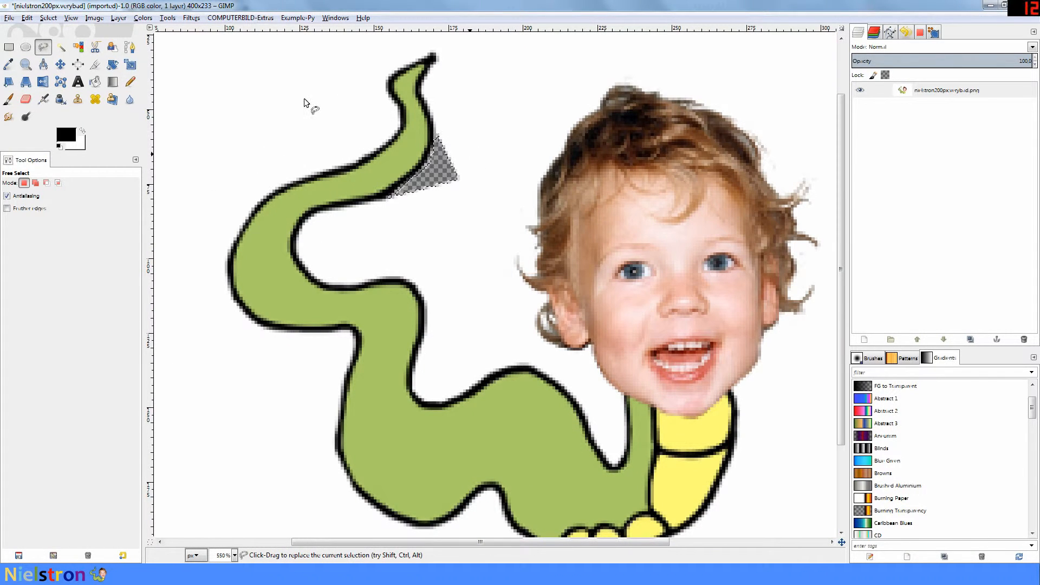
key("ctrl+z")
key("ctrl+shift+a")
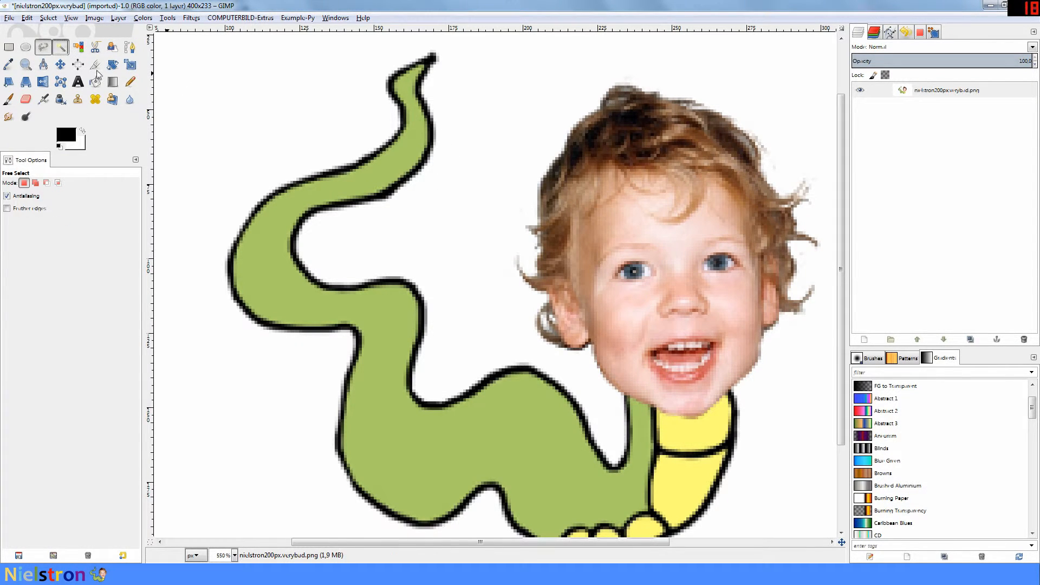
Step: Fuzzy-select and delete the white background and the two white patches beside the ear
left_click(456, 233)
key("Delete")
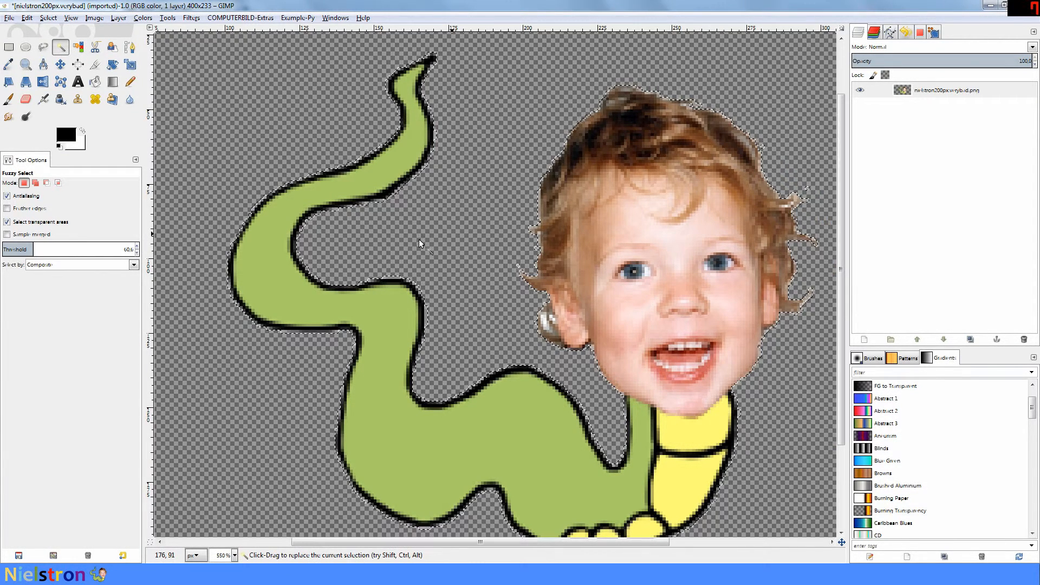
scroll(548, 322, "up", 3, "ctrl")
left_click(529, 305)
left_click(552, 292, "ctrl")
left_click(551, 293, "shift")
key("Delete")
Step: Zoom out and clear the selection with Rectangle Select
left_click(463, 263)
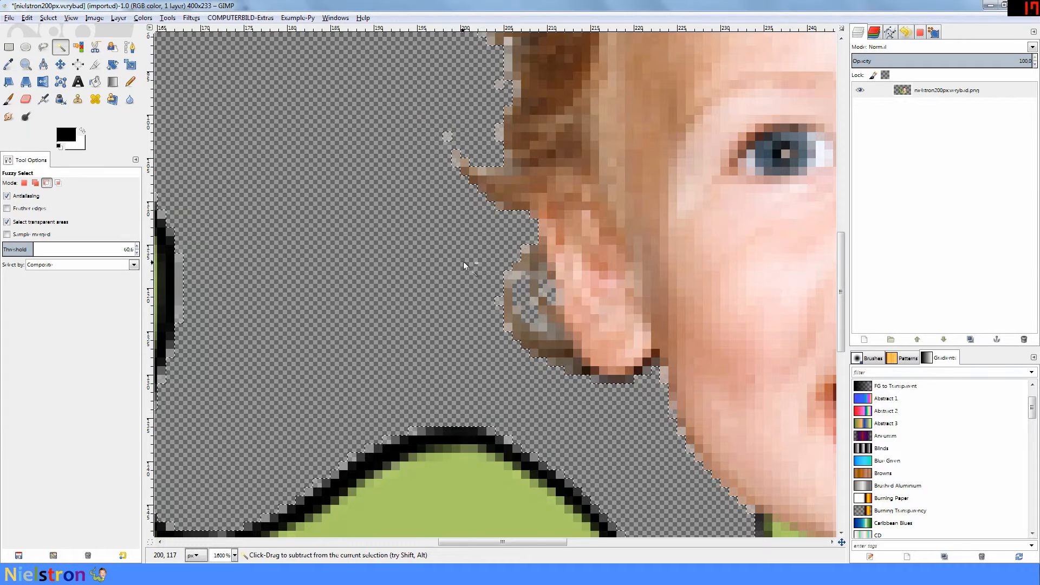
key("2")
key("r")
left_click(318, 95)
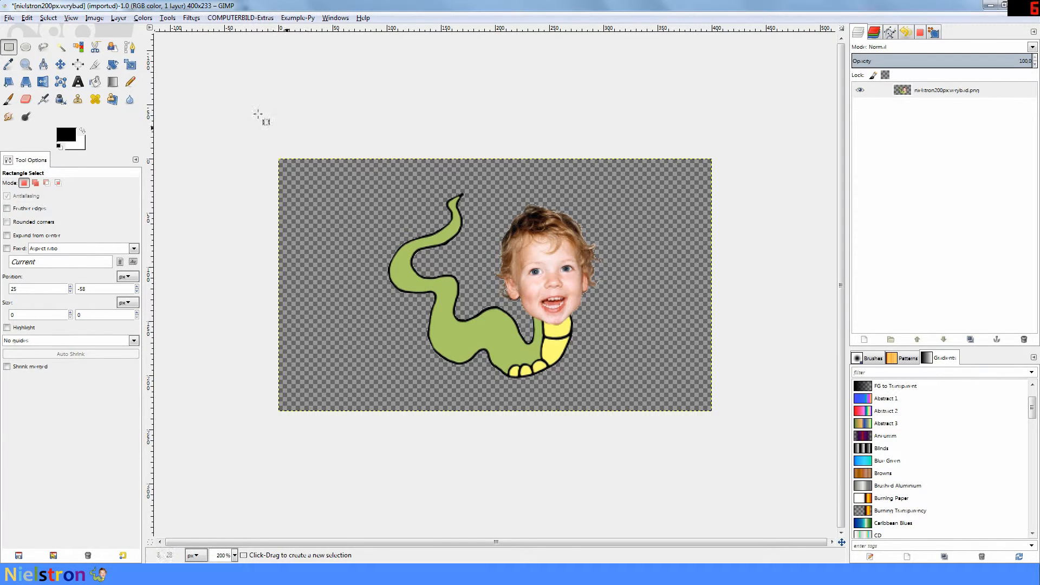
Step: Autocrop the image to 199×172 pixels around the worm logo
left_click(94, 18)
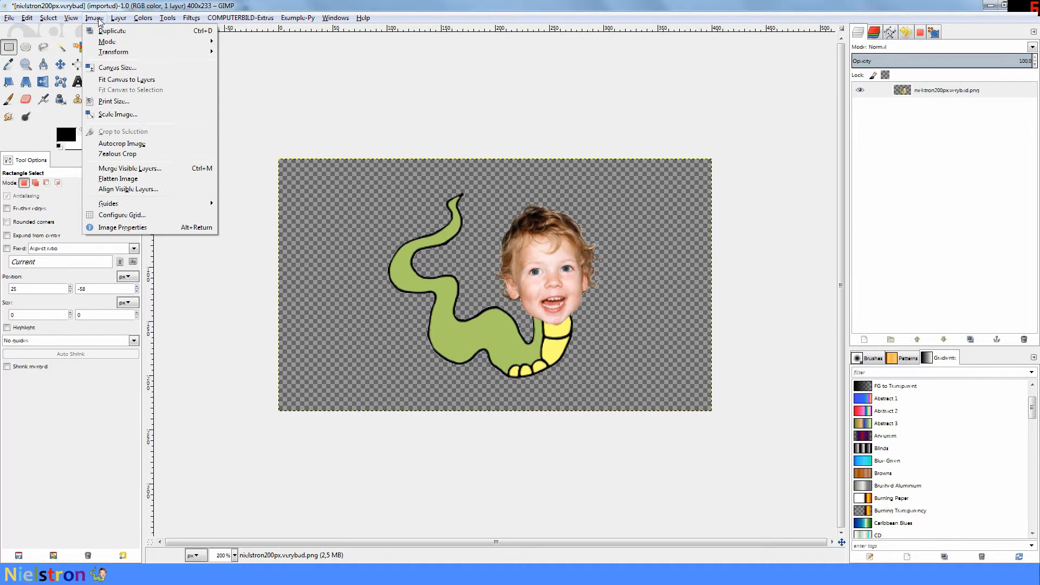
left_click(123, 142)
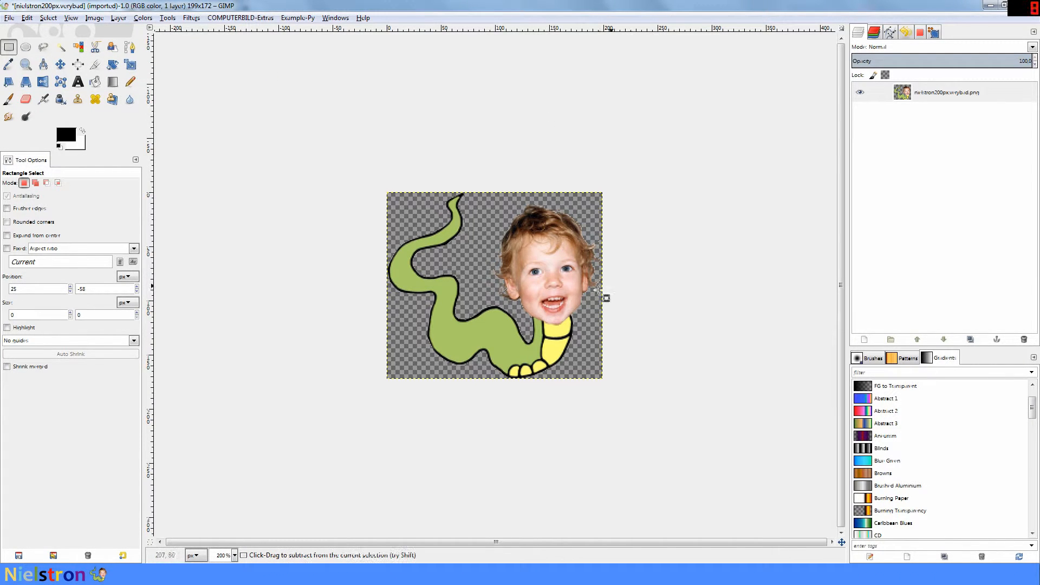
scroll(363, 276, "up", 3, "ctrl")
scroll(385, 273, "down", 1, "ctrl")
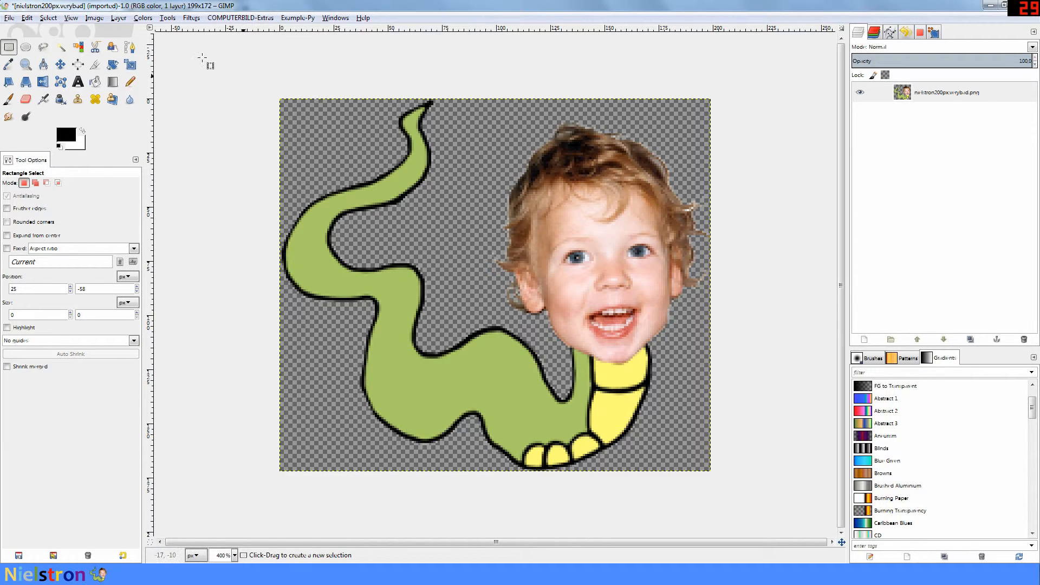
Step: Apply a Threshold with the low slider at 0 so the figure turns solid white
left_click(143, 18)
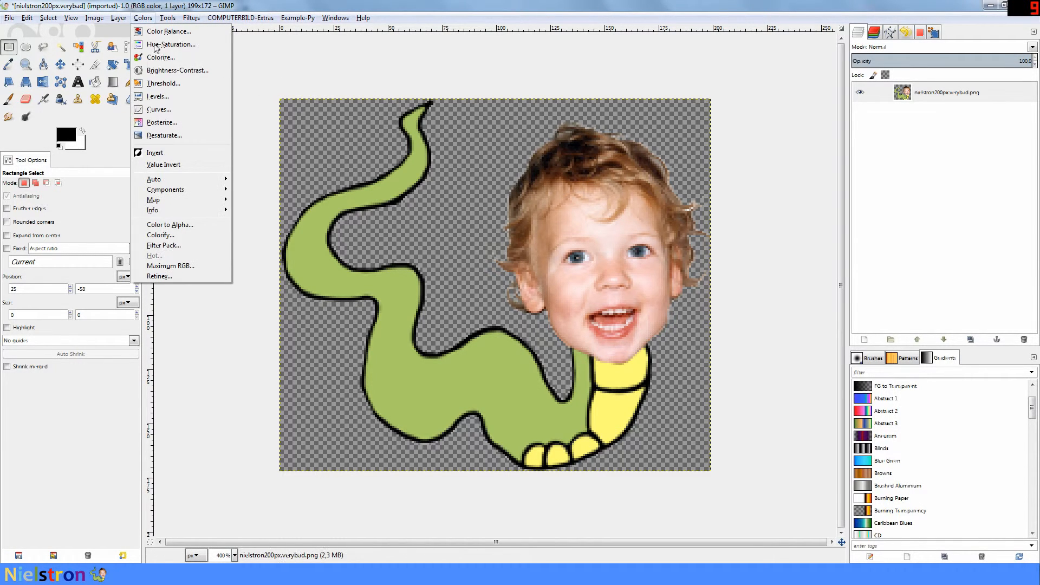
left_click(157, 83)
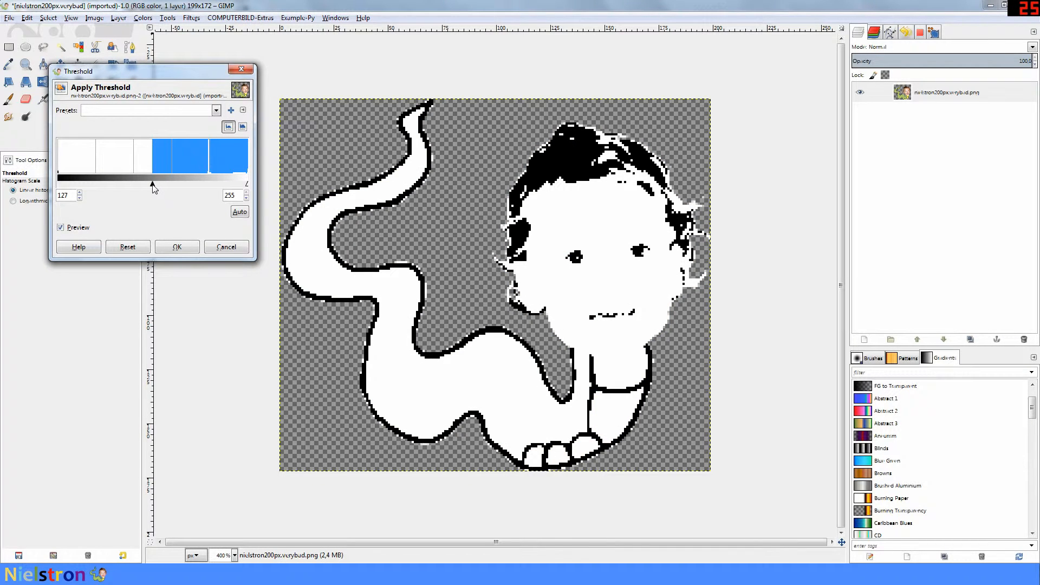
left_click_drag(155, 185, 230, 188)
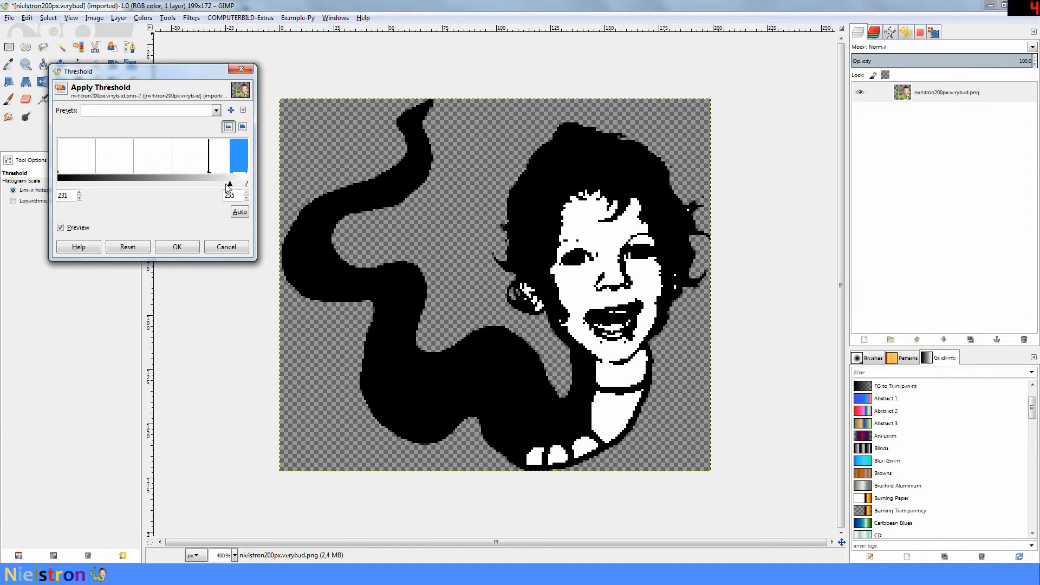
left_click_drag(227, 185, 46, 183)
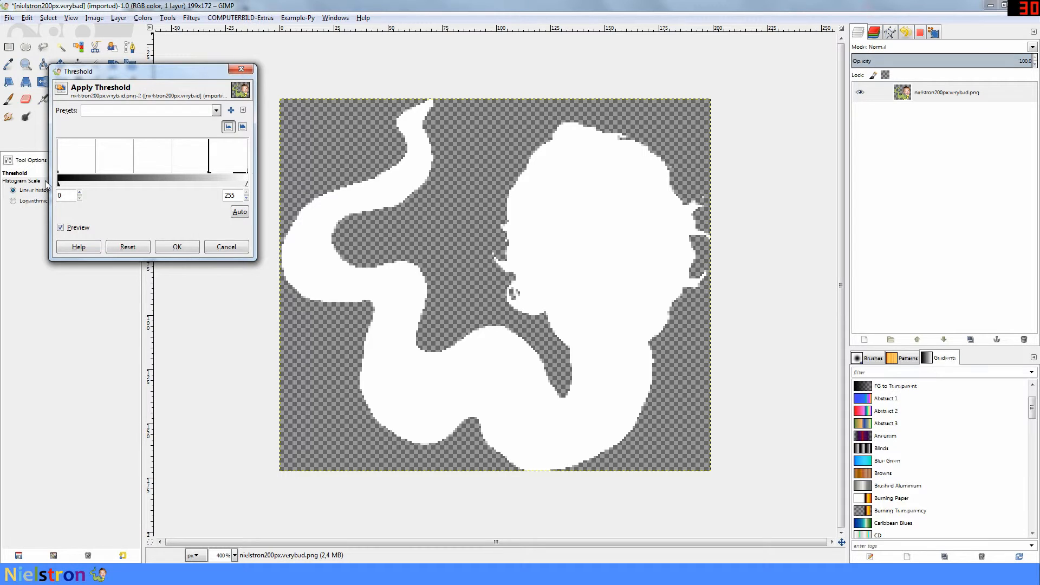
left_click(179, 245)
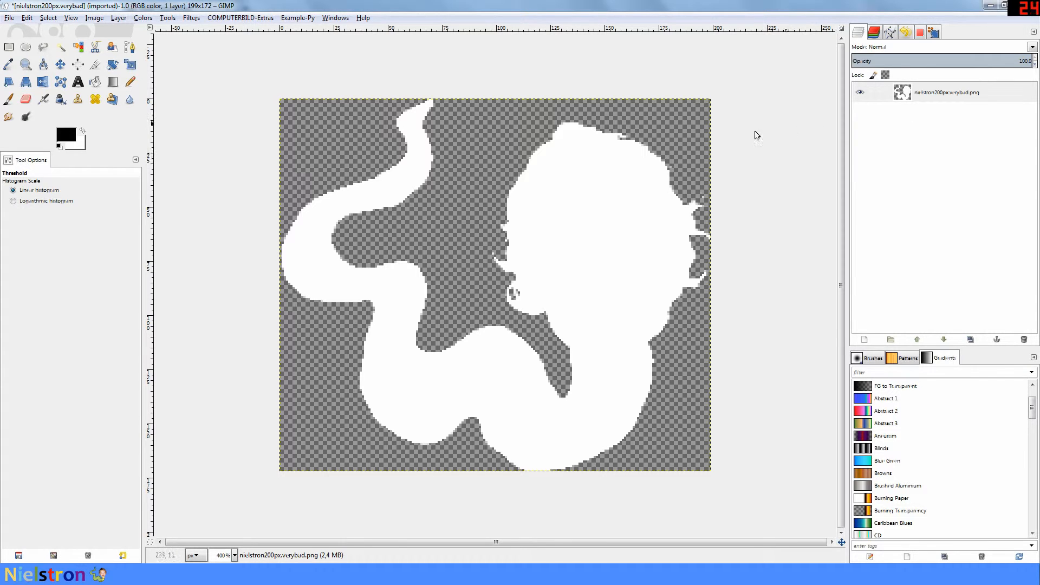
Step: Use Alpha to Selection on the layer to select the white silhouette's shape
right_click(918, 96)
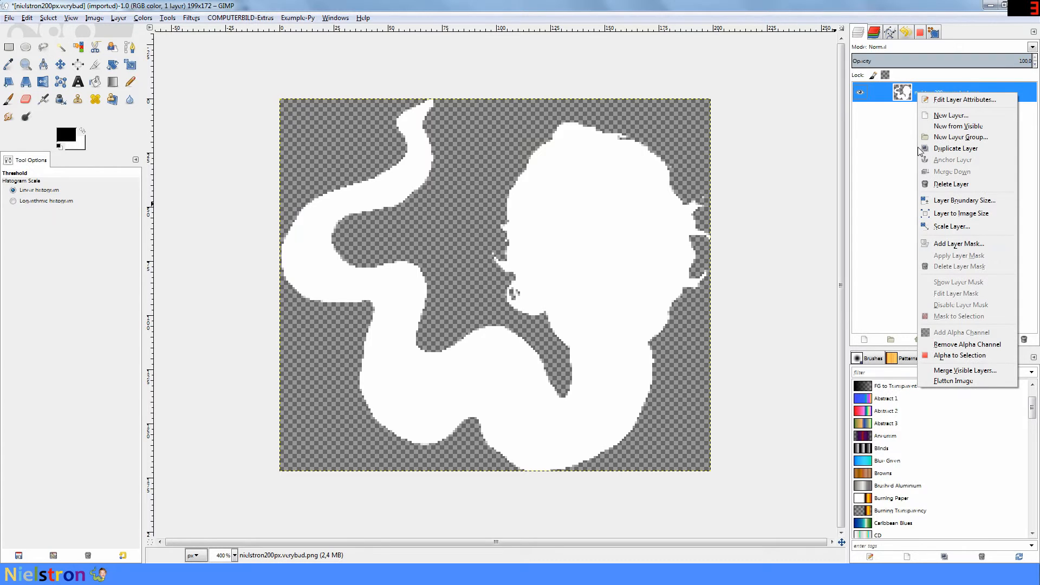
left_click(959, 356)
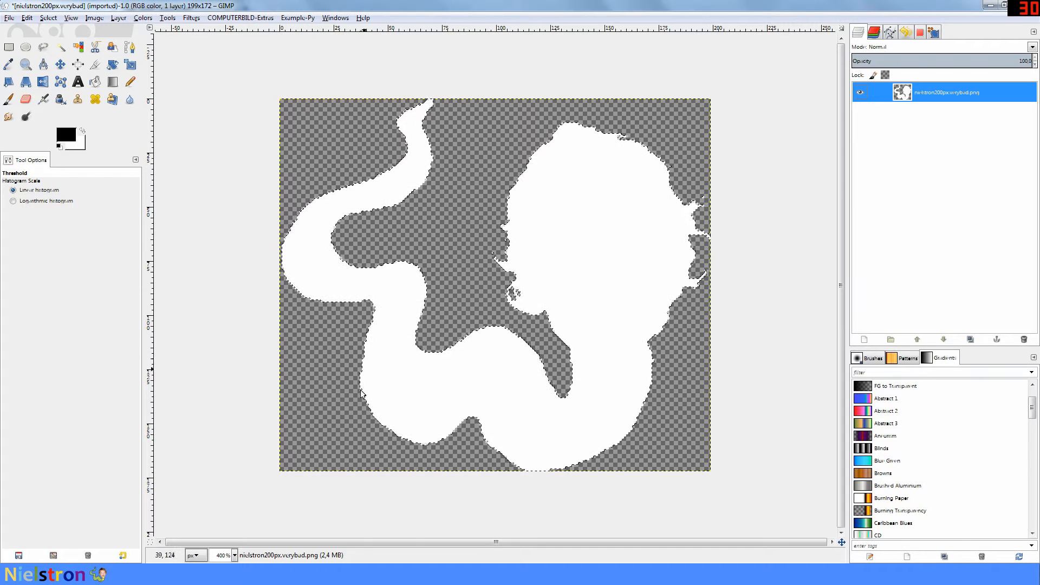
Step: Shrink the selection by 2 px, delete the interior, then deselect
left_click(49, 19)
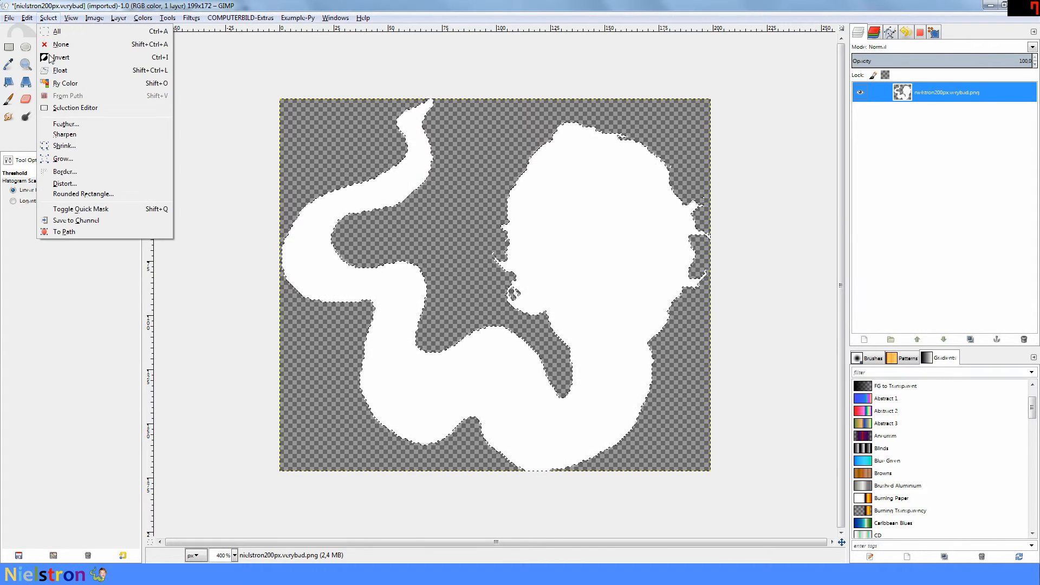
left_click(64, 146)
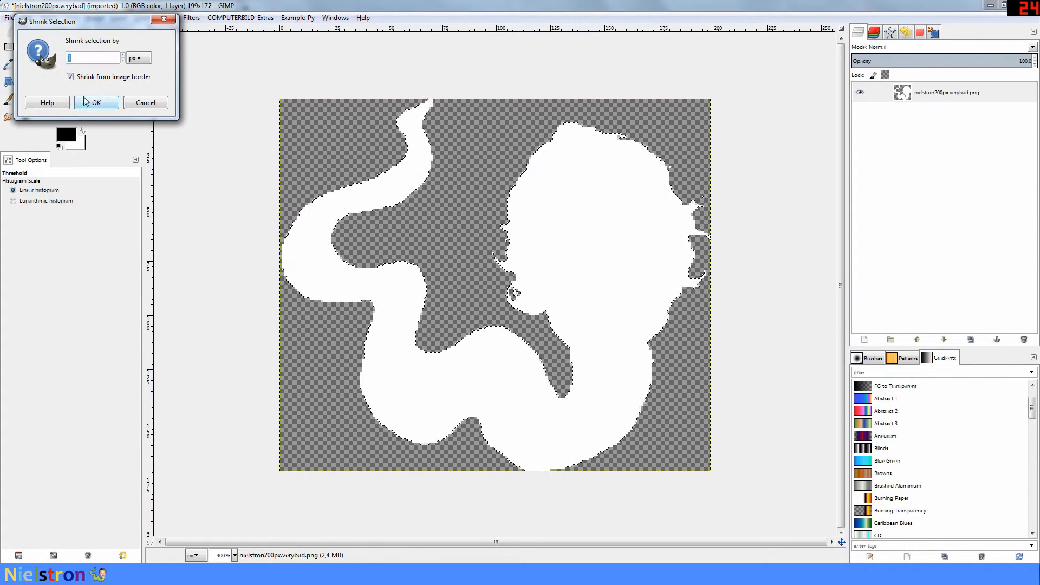
left_click(123, 55)
left_click(97, 103)
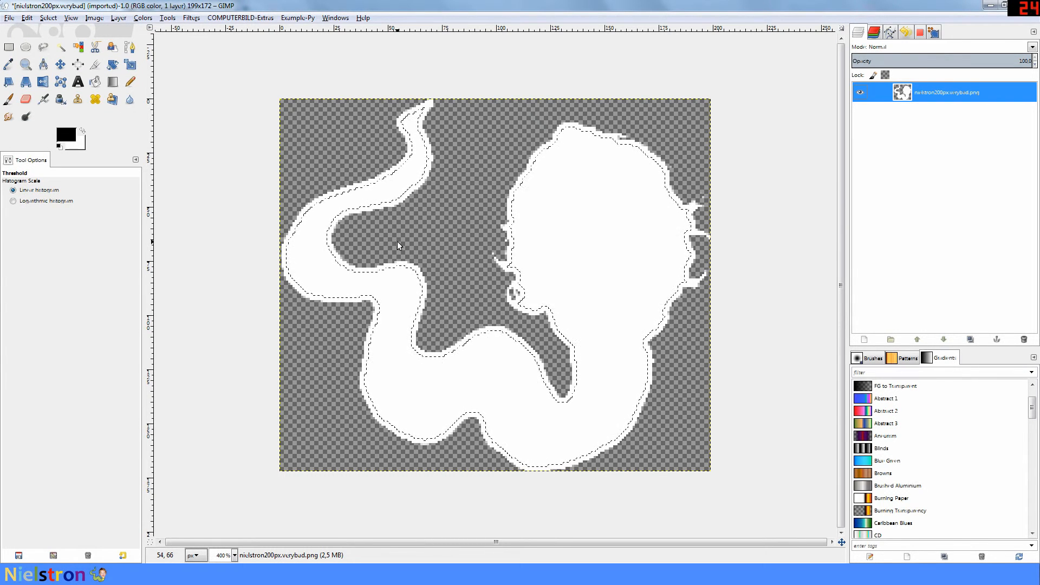
key("Delete")
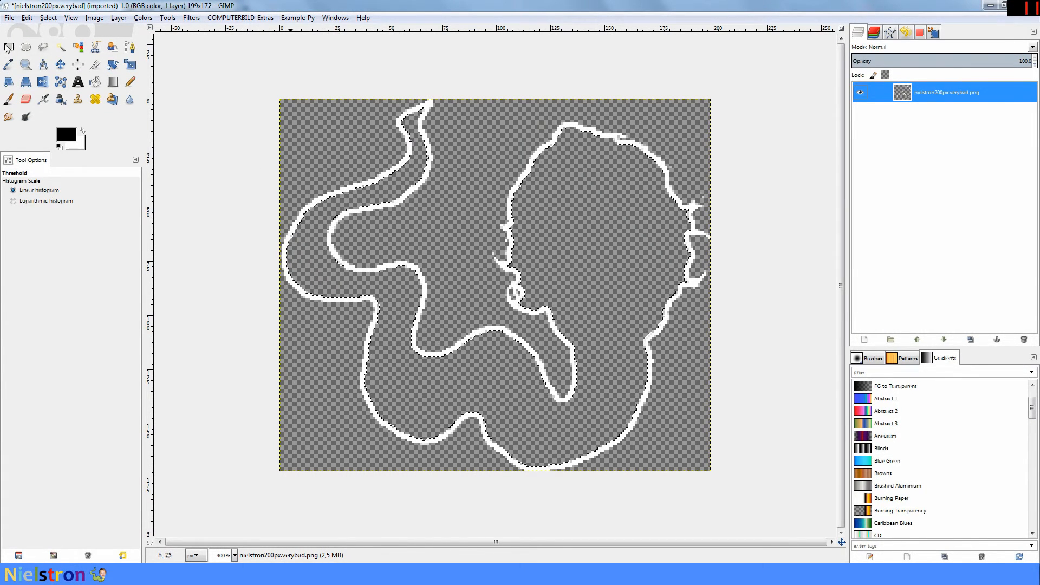
left_click(8, 48)
left_click(217, 48)
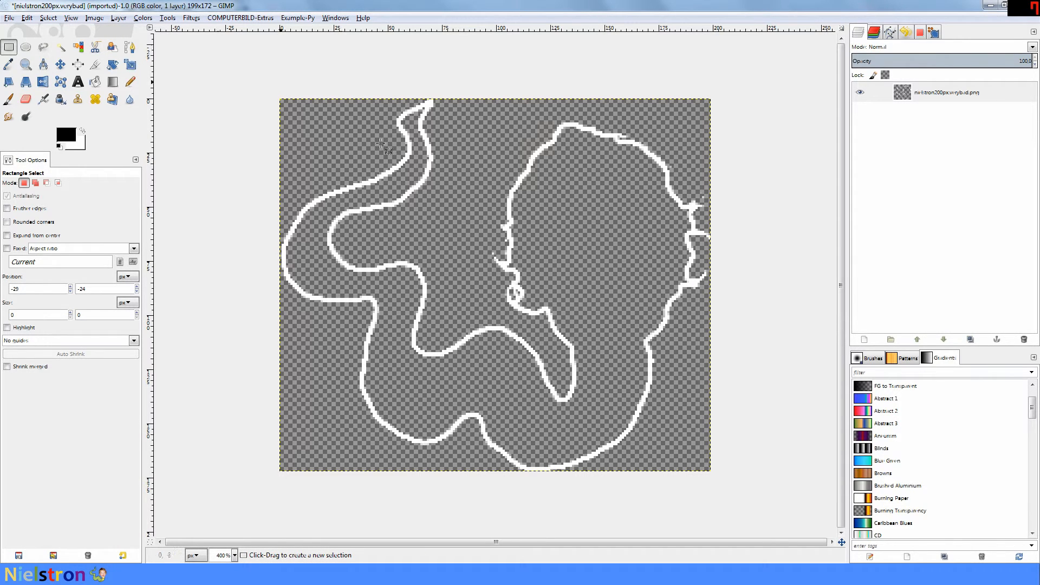